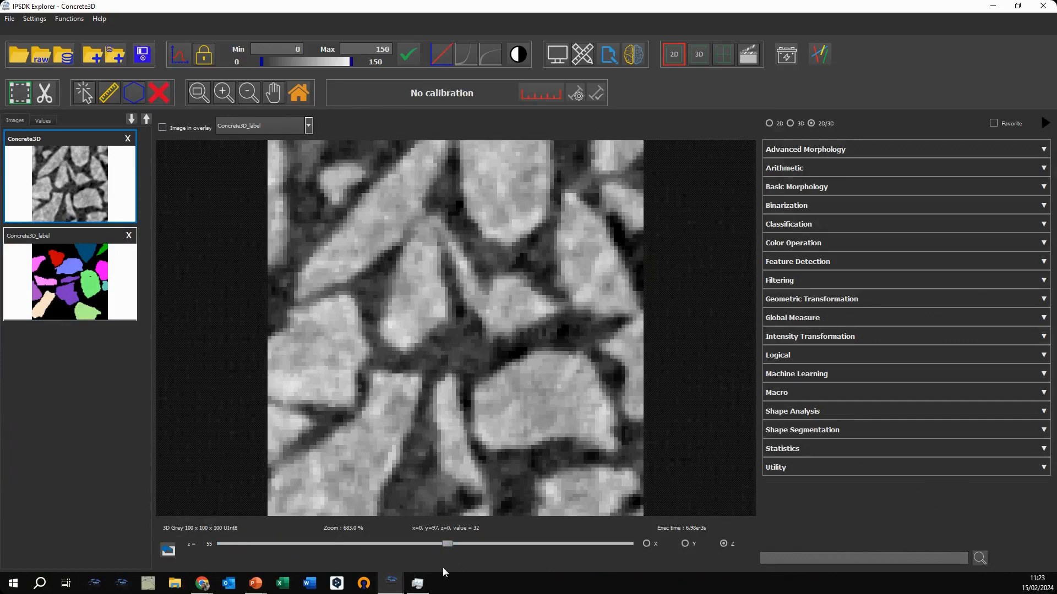
Step: Browse the slices of the Concrete3D volume along Z, view the Y and X slice directions, and return to Z
drag(449, 543, 325, 544)
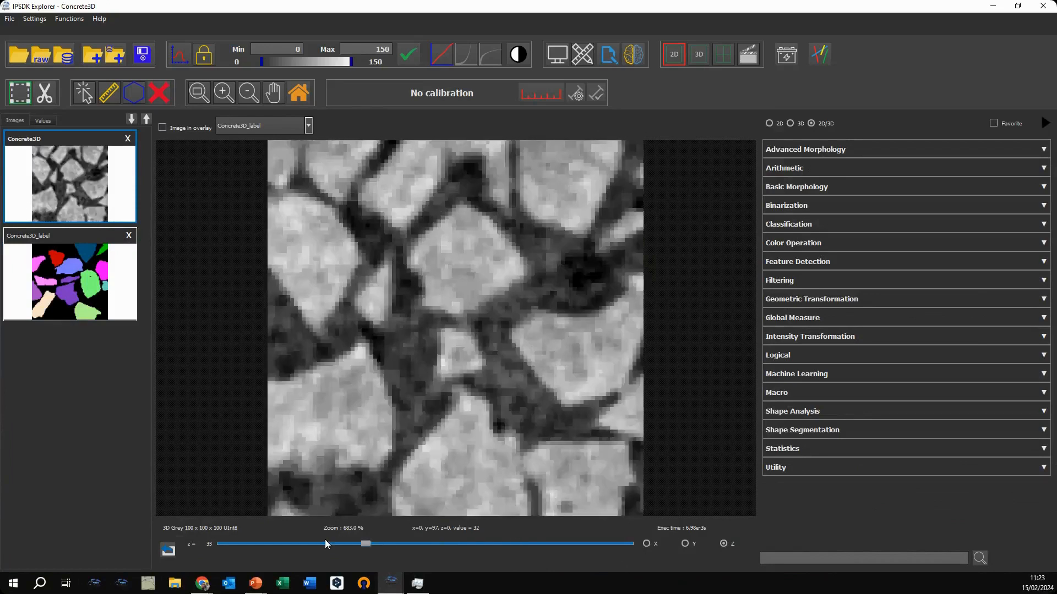
click(684, 544)
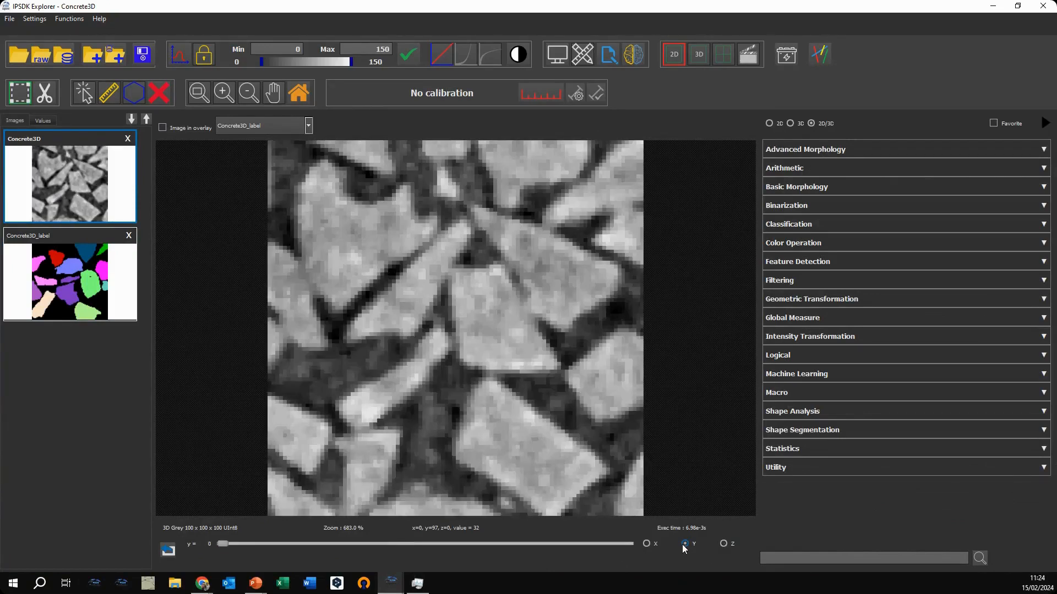
click(649, 544)
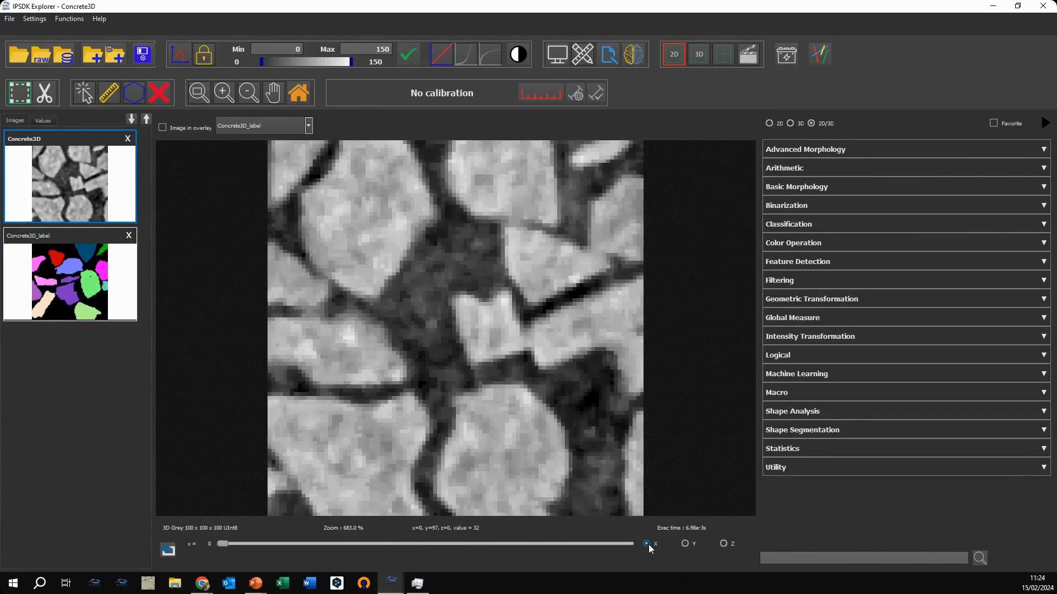
click(684, 544)
click(723, 545)
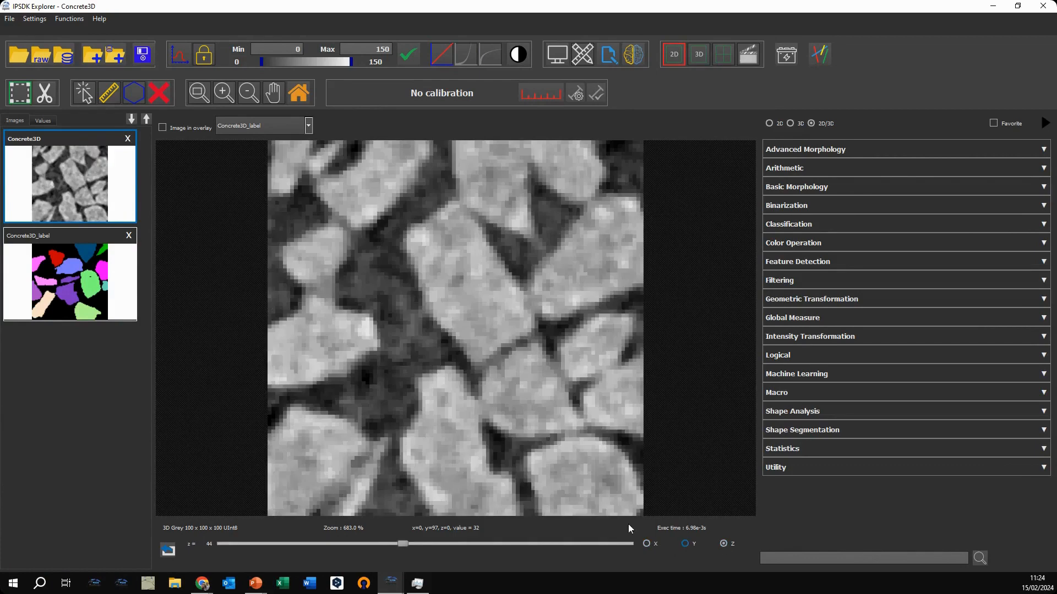
Step: Browse the Z slices of the Concrete3D_label image and return to the Concrete3D image
click(57, 264)
drag(407, 543, 303, 543)
click(85, 172)
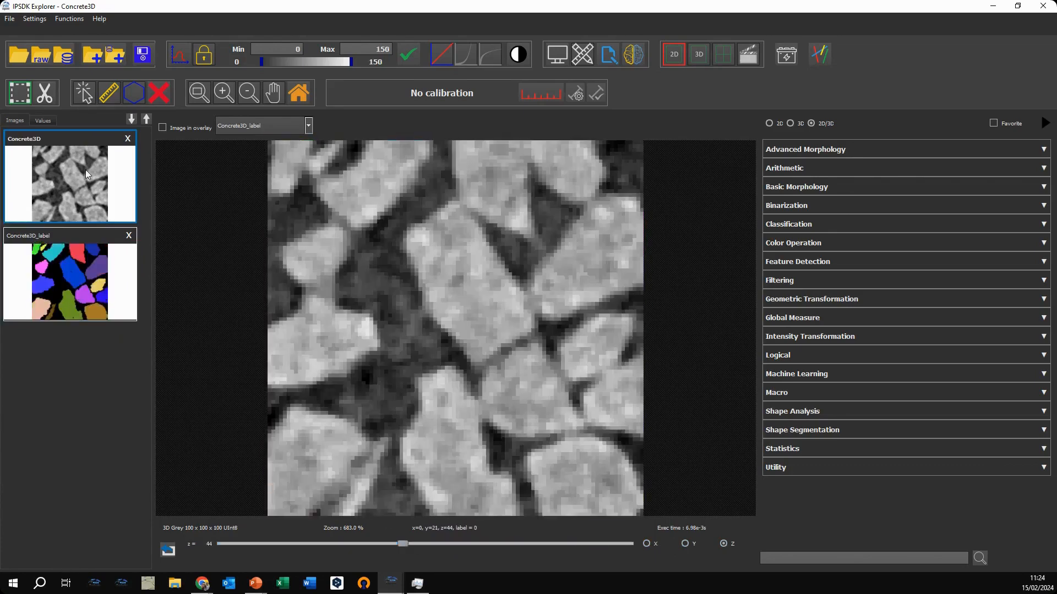
Step: Overlay Concrete3D_label on Concrete3D as contours, check them across the Z slices, and remove the overlay
click(192, 128)
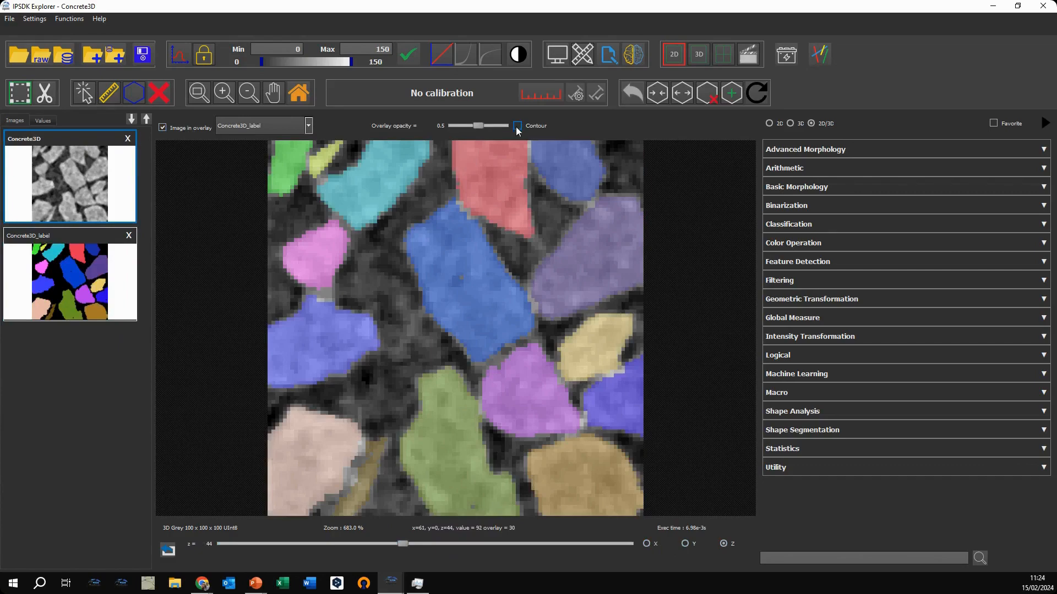
click(516, 126)
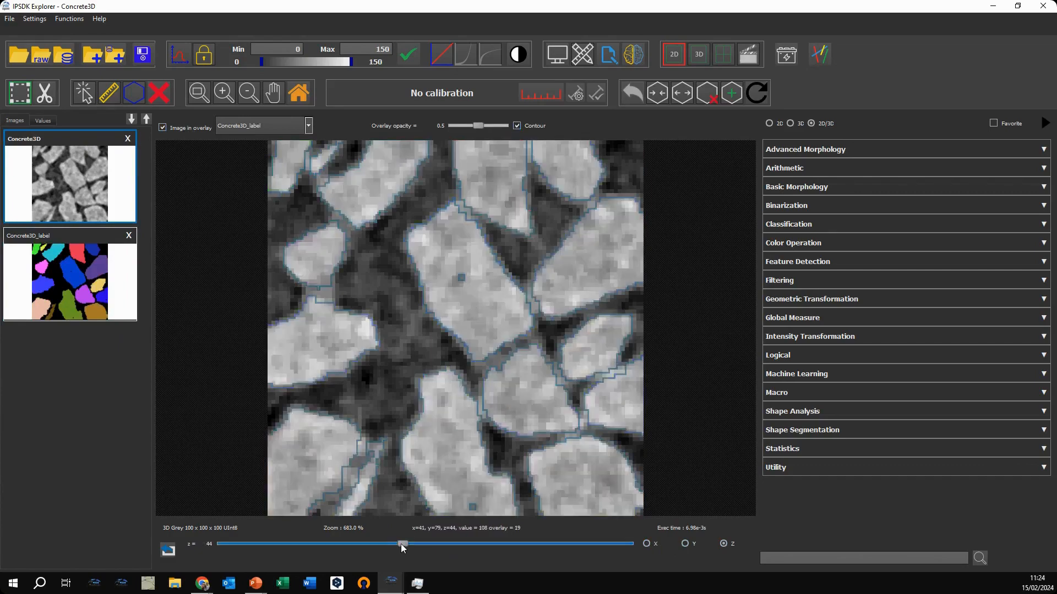
drag(400, 543, 328, 546)
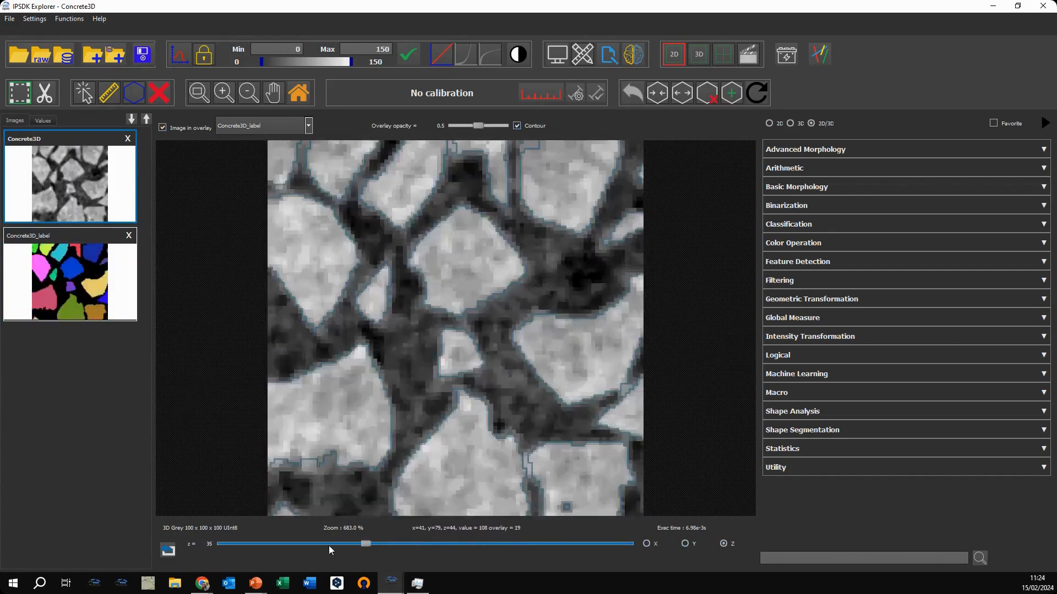
click(75, 186)
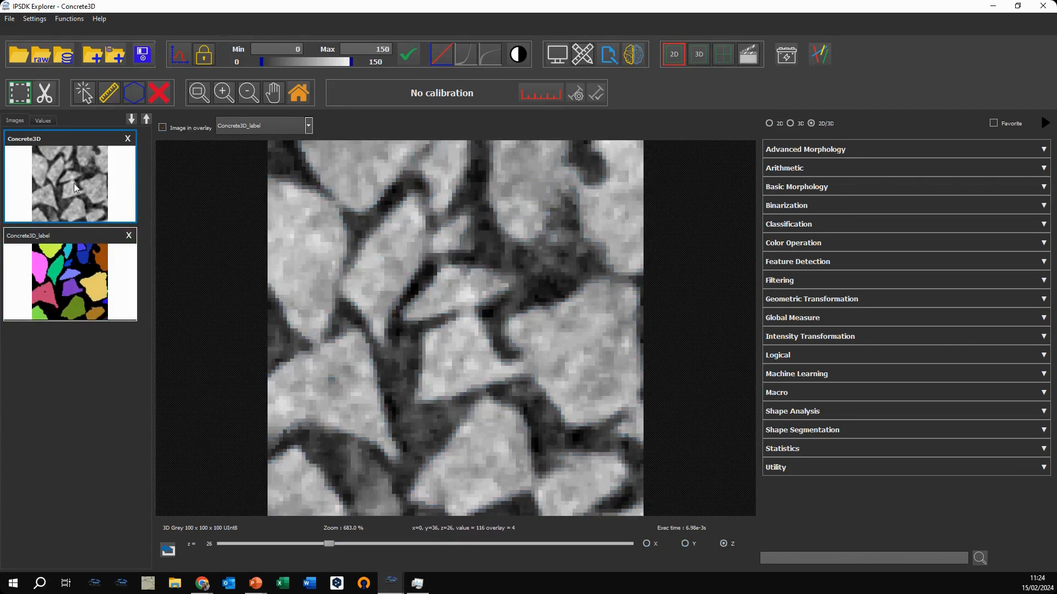
Step: Display the Concrete3D volume in 3D, inspect it from several angles, and restore the default view
click(696, 54)
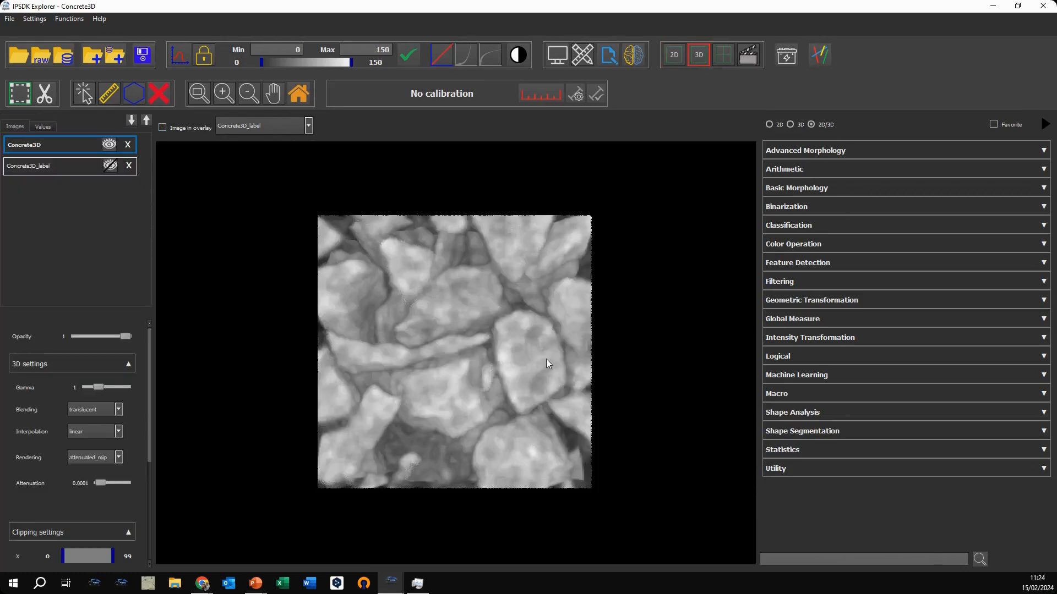
drag(546, 359, 598, 365)
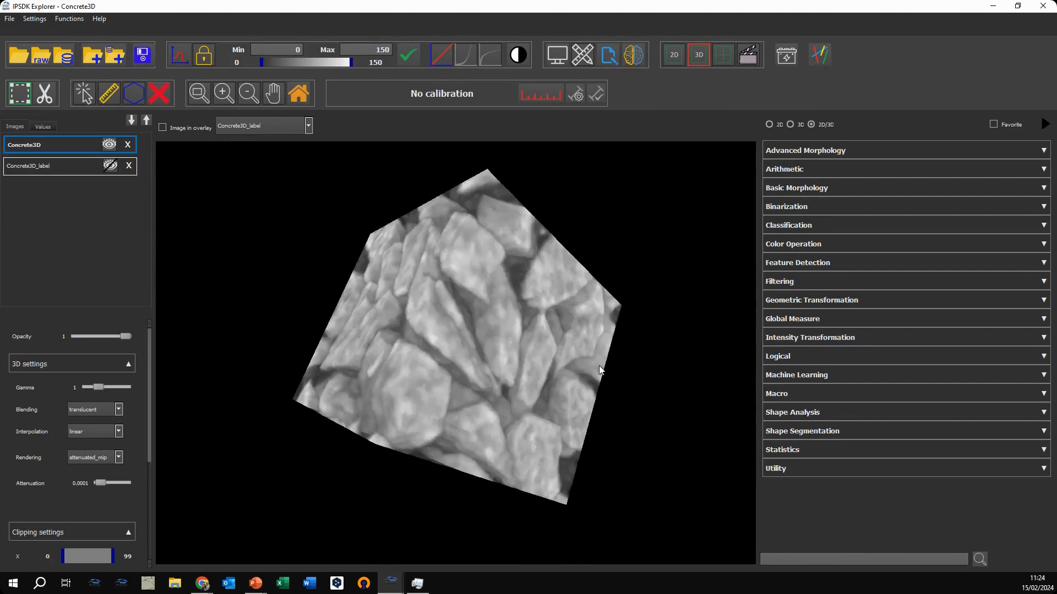
drag(533, 361, 315, 144)
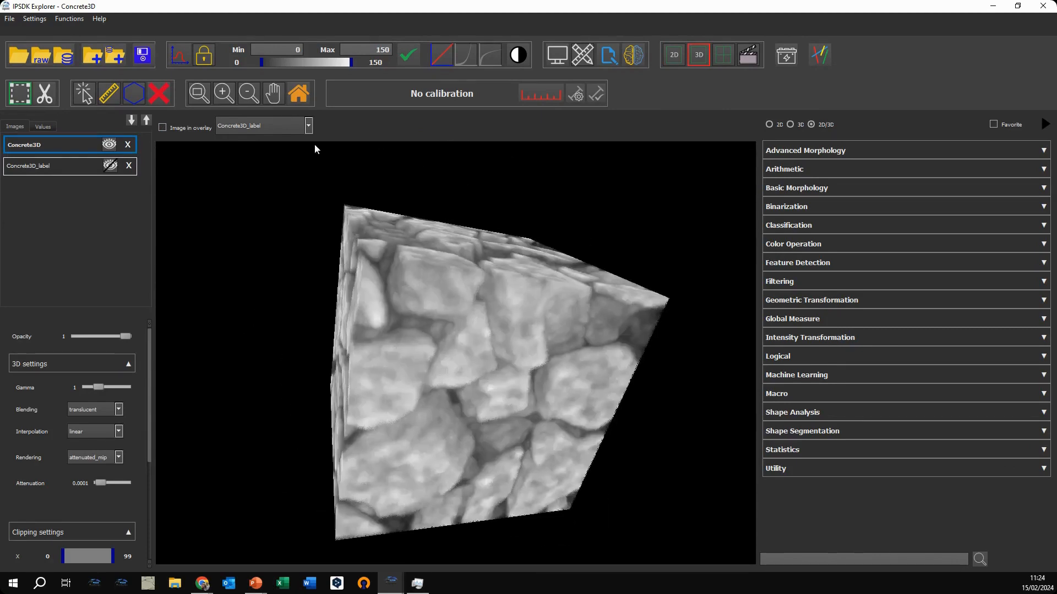
drag(355, 372, 457, 321)
scroll(505, 356, down, 3)
scroll(505, 356, up, 8)
scroll(457, 322, down, 3)
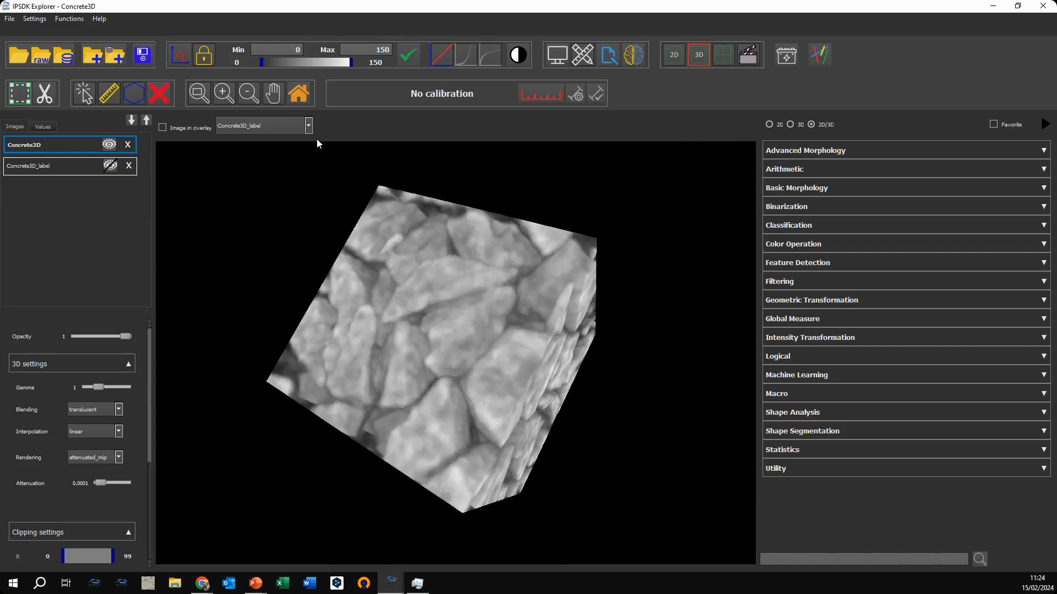
click(300, 97)
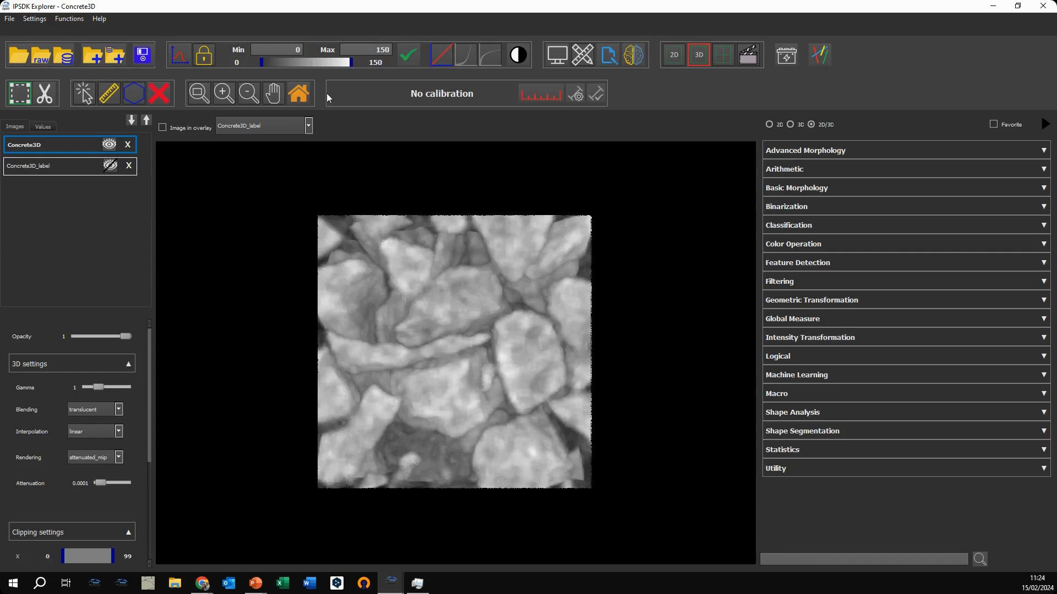
Step: Set the volume's display intensity range to minimum 22 and maximum 133, and inspect it from another angle
drag(263, 62, 271, 61)
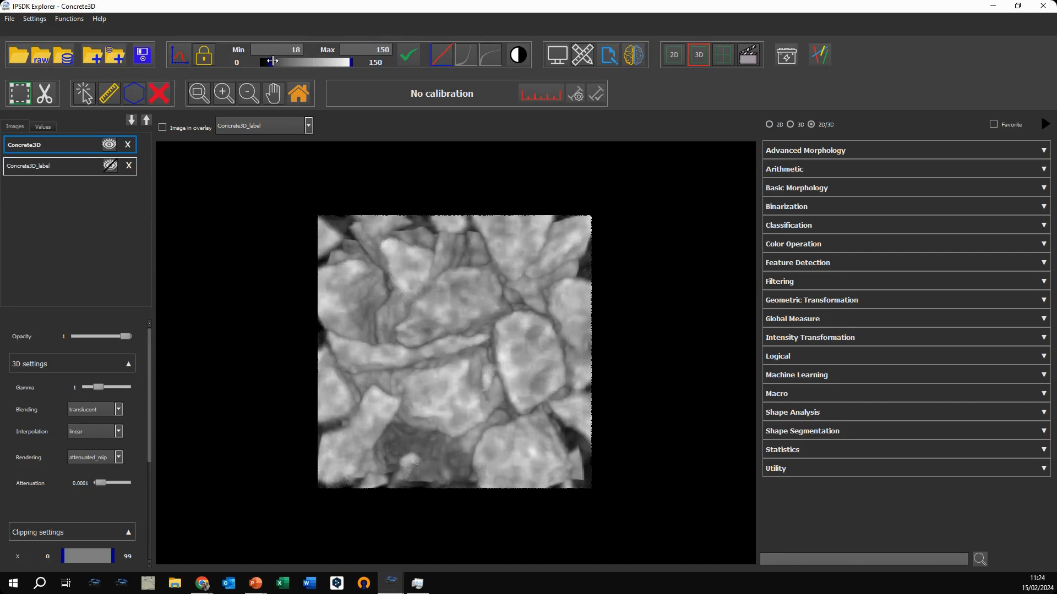
drag(351, 62, 341, 62)
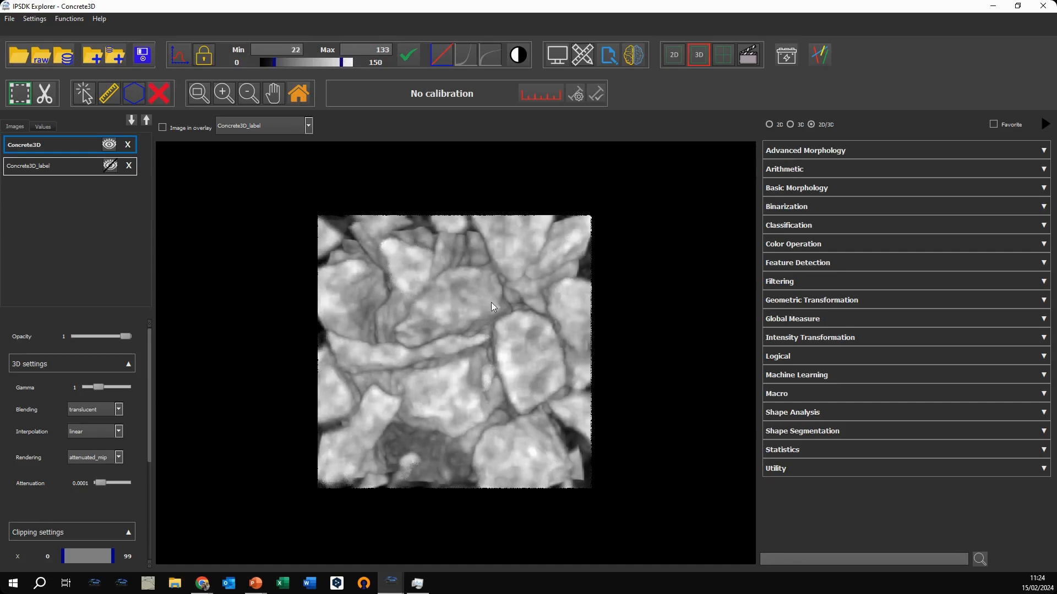
drag(491, 302, 428, 348)
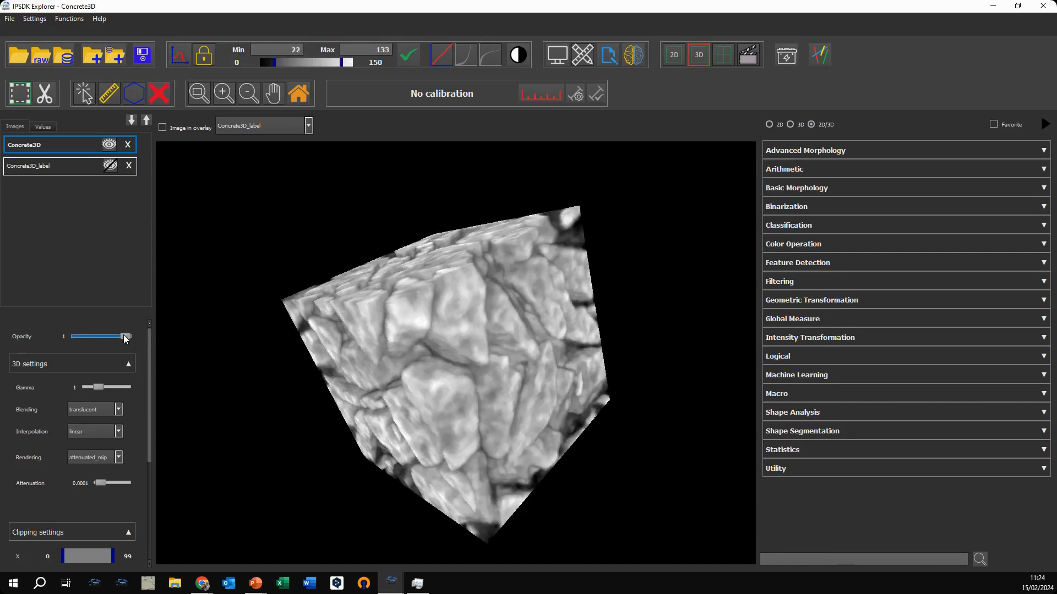
Step: Set the volume's gamma to 1.5 with opacity at 1, and check the available blending modes
drag(123, 335, 179, 339)
drag(99, 386, 105, 387)
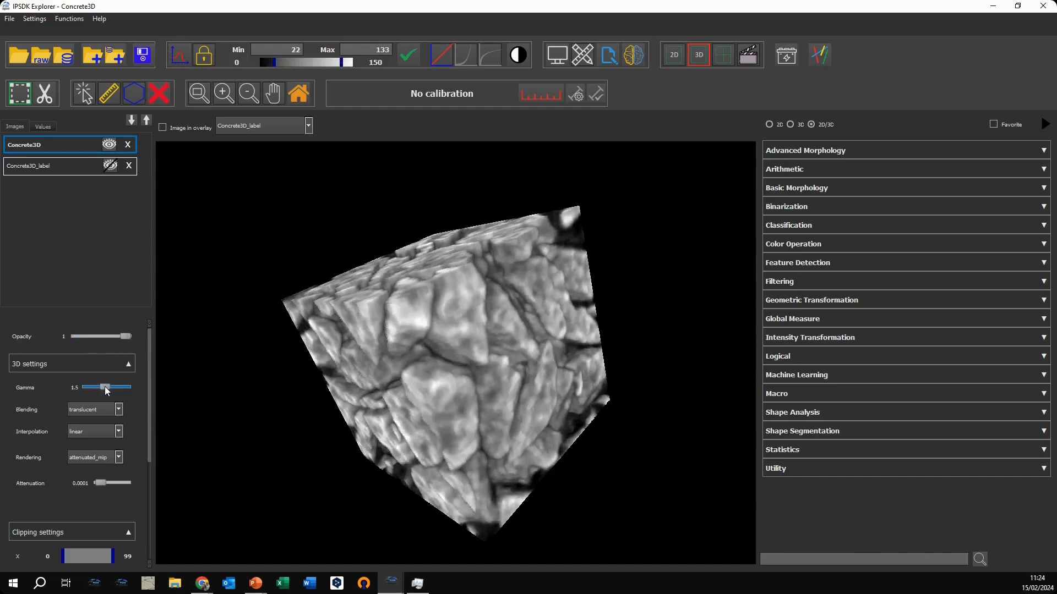
click(119, 410)
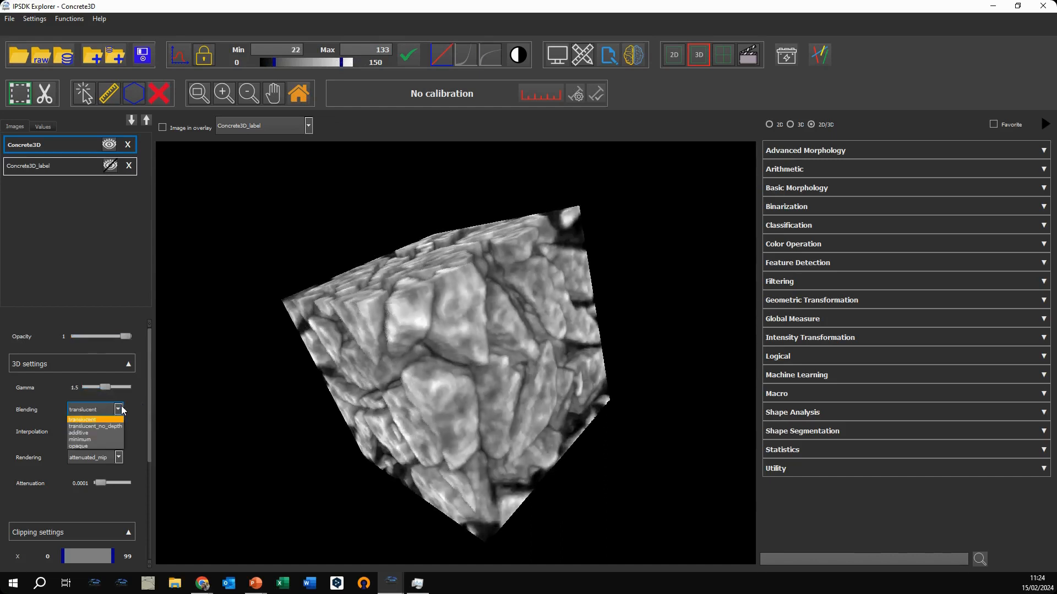
click(141, 407)
Step: Clip the volume to X 37–99, Y 67–99 and Z 0–48, and inspect it with the bounding box shown
scroll(142, 421, down, 1)
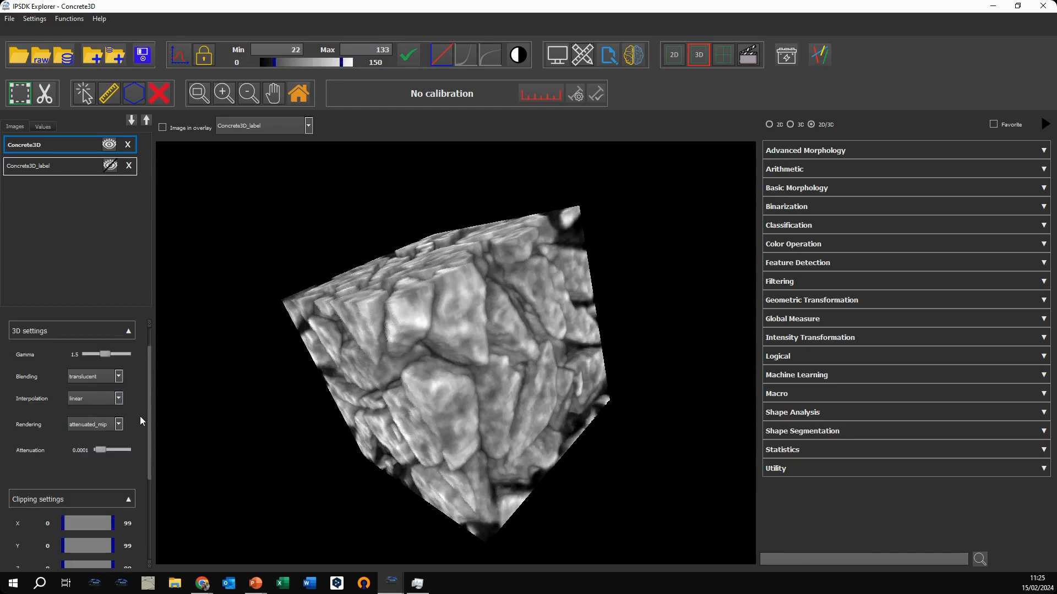
scroll(130, 475, down, 2)
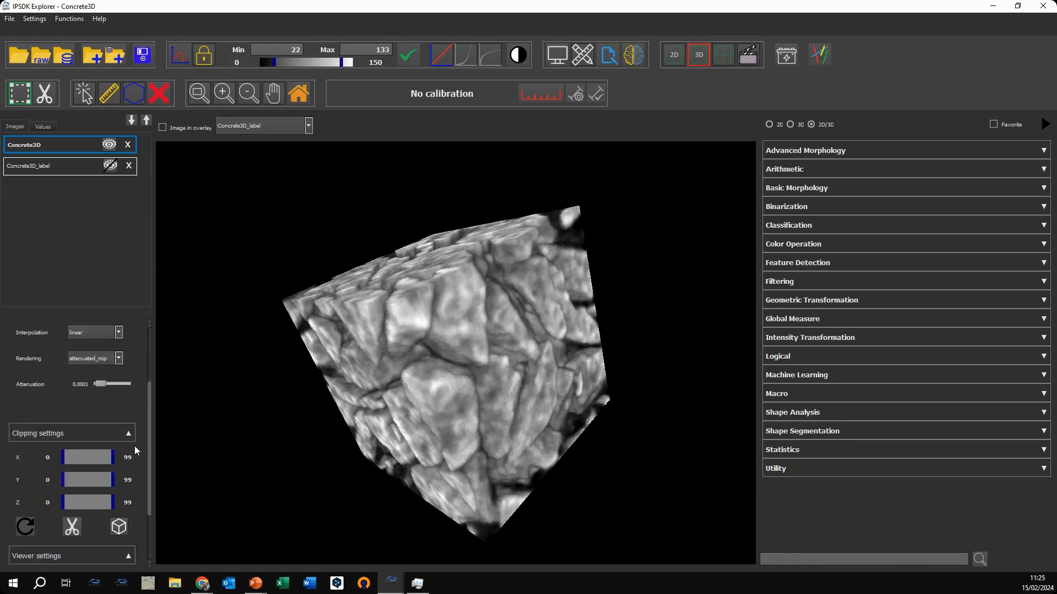
scroll(135, 401, down, 1)
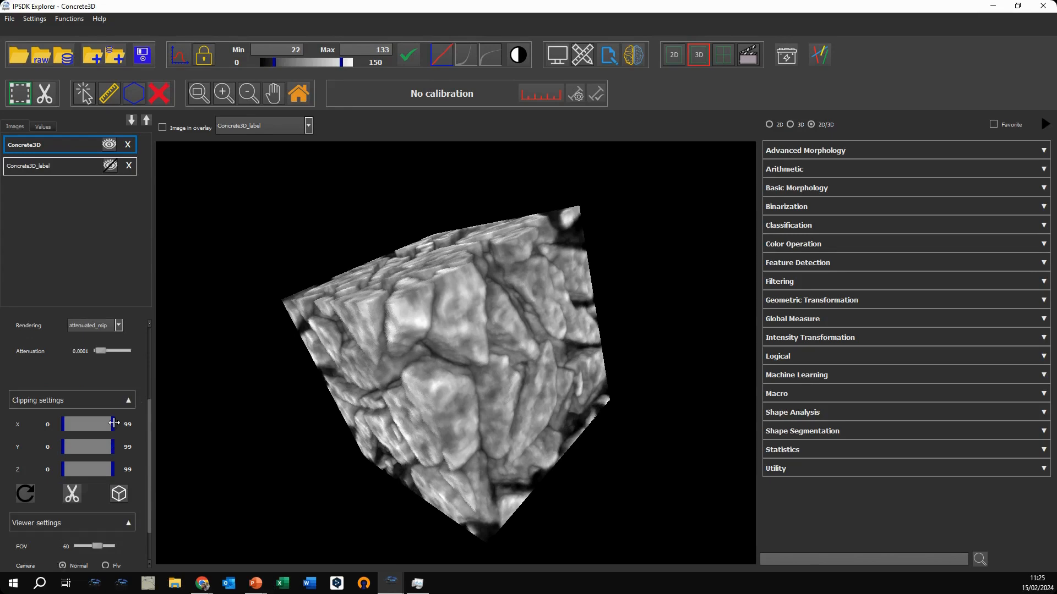
mouse_move(114, 422)
mouse_down()
mouse_move(73, 422)
mouse_move(131, 424)
mouse_up()
drag(63, 445, 80, 424)
drag(110, 472, 88, 471)
scroll(140, 415, down, 1)
click(119, 461)
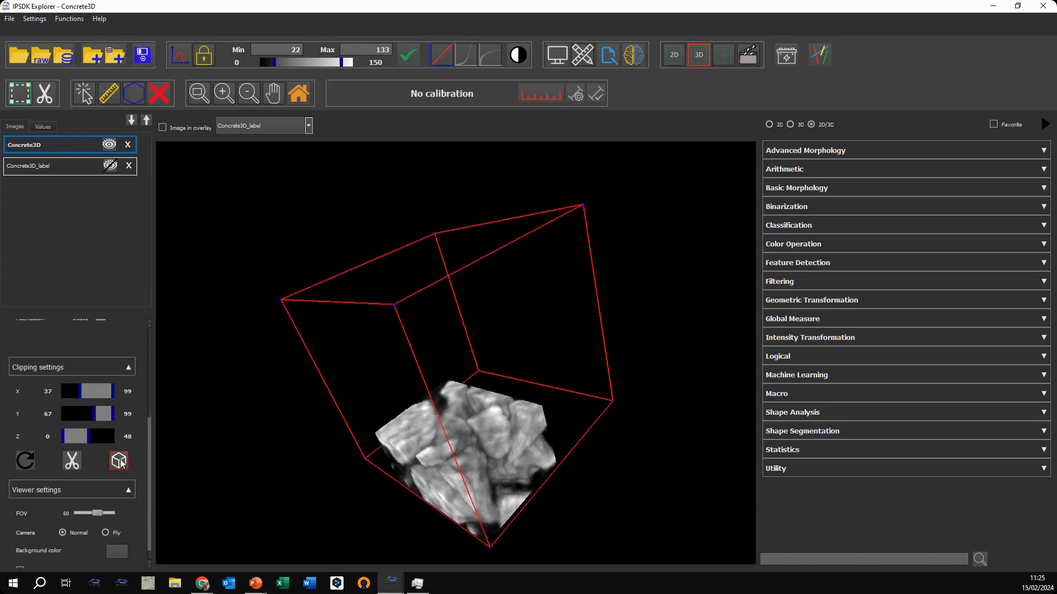
drag(538, 449, 298, 421)
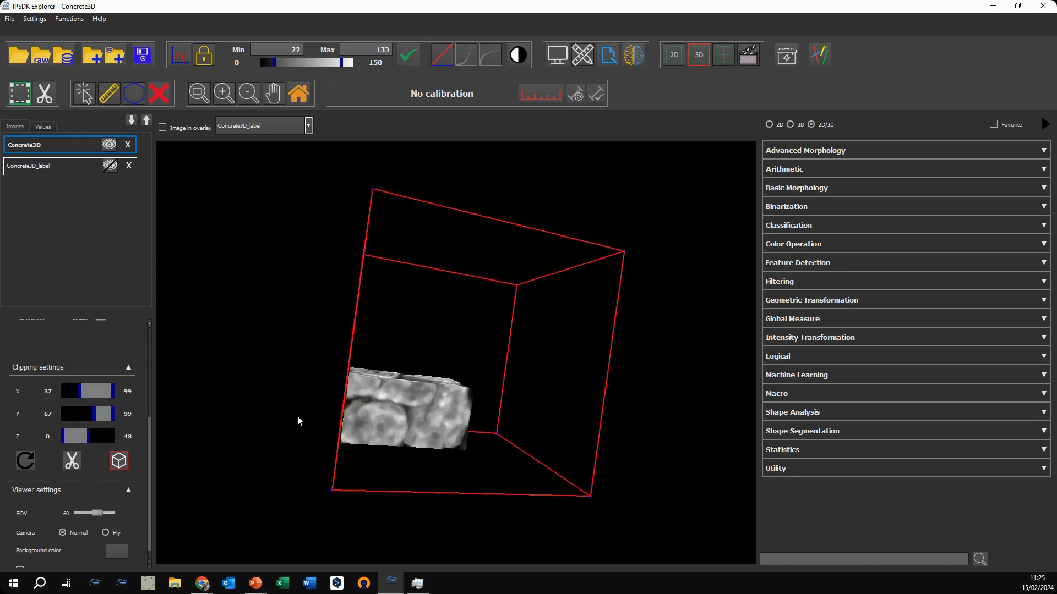
Step: Crop the clipped region into a new image and display only that cropped image without the bounding box
click(67, 465)
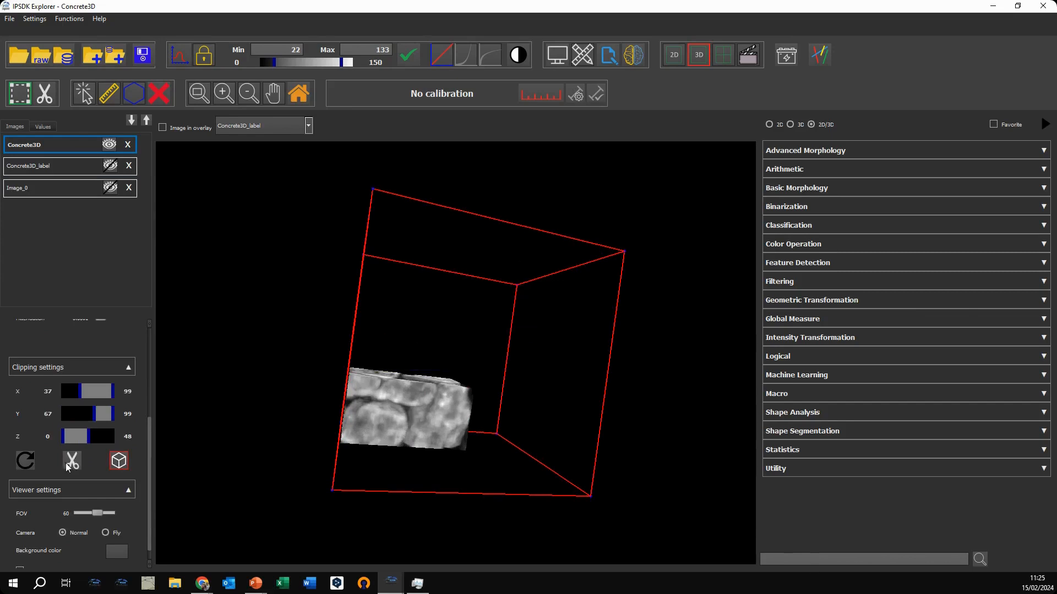
click(118, 463)
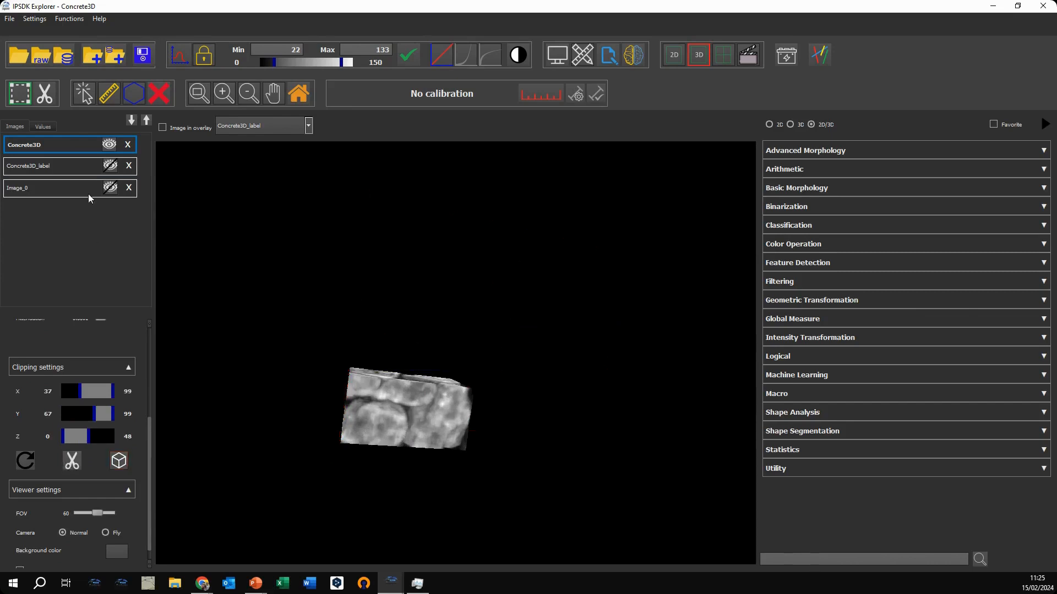
click(110, 144)
click(110, 187)
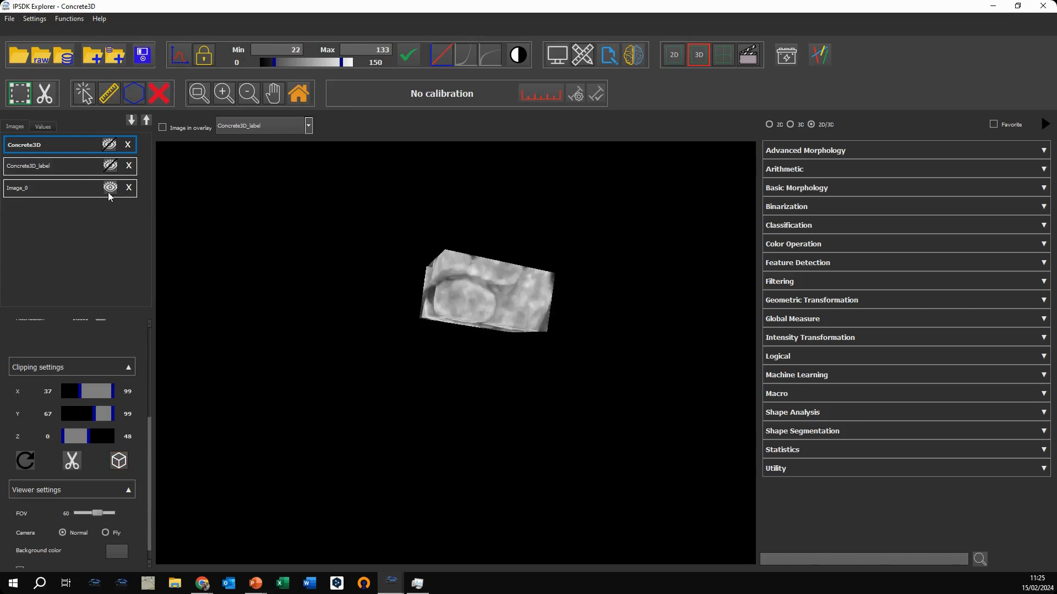
drag(506, 288, 557, 331)
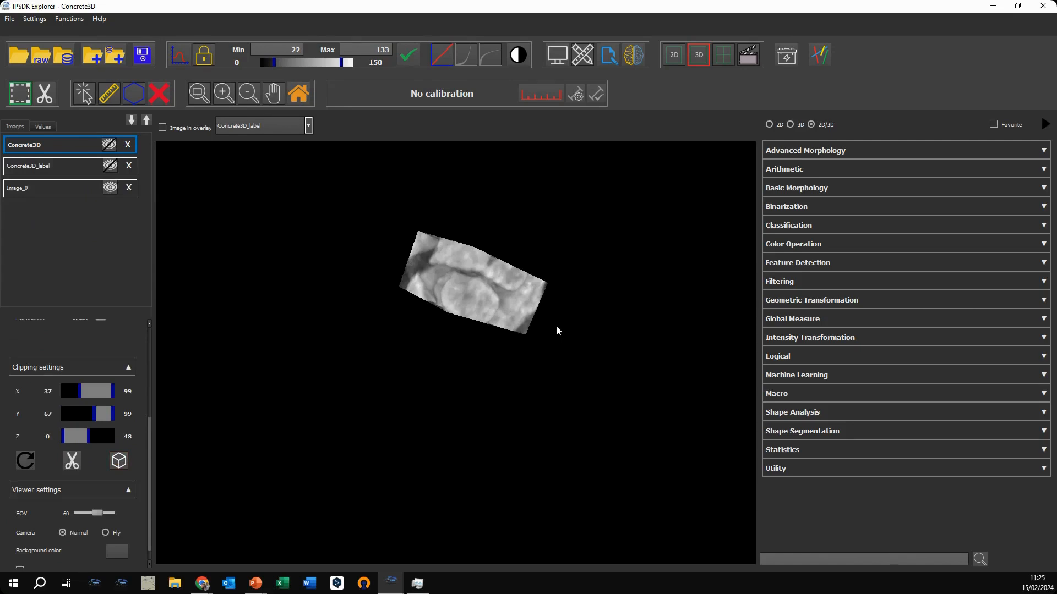
Step: Delete the cropped image, show Concrete3D again, and reset its clipping to the full volume
click(129, 188)
click(109, 144)
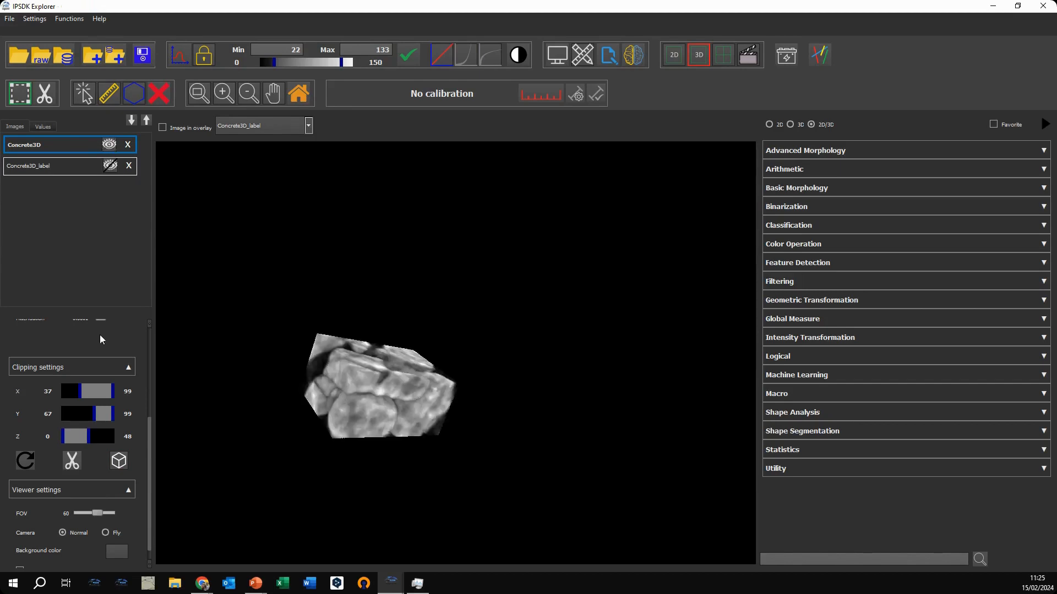
scroll(101, 339, down, 1)
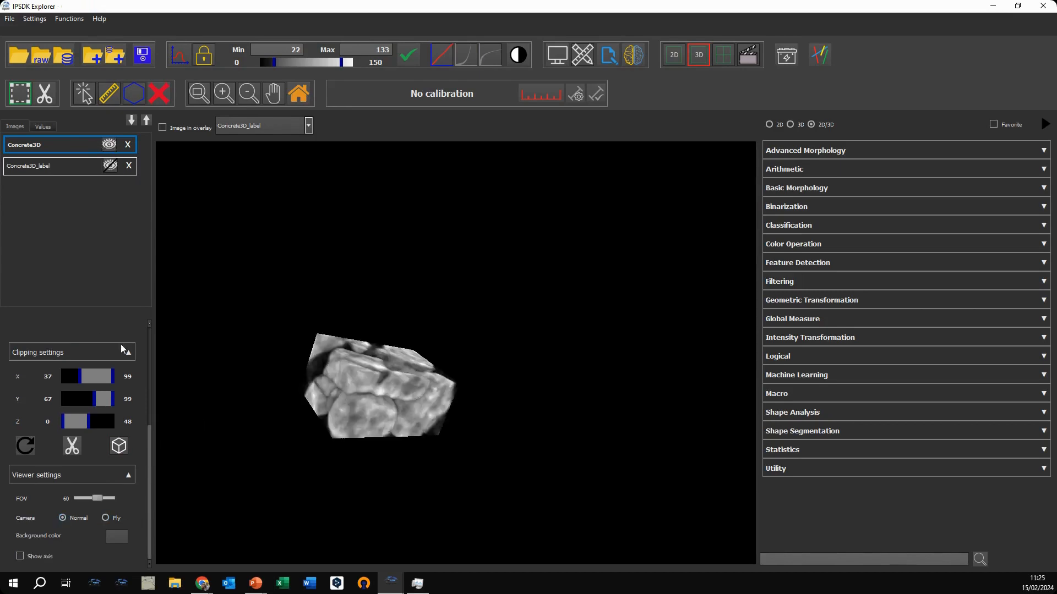
click(26, 447)
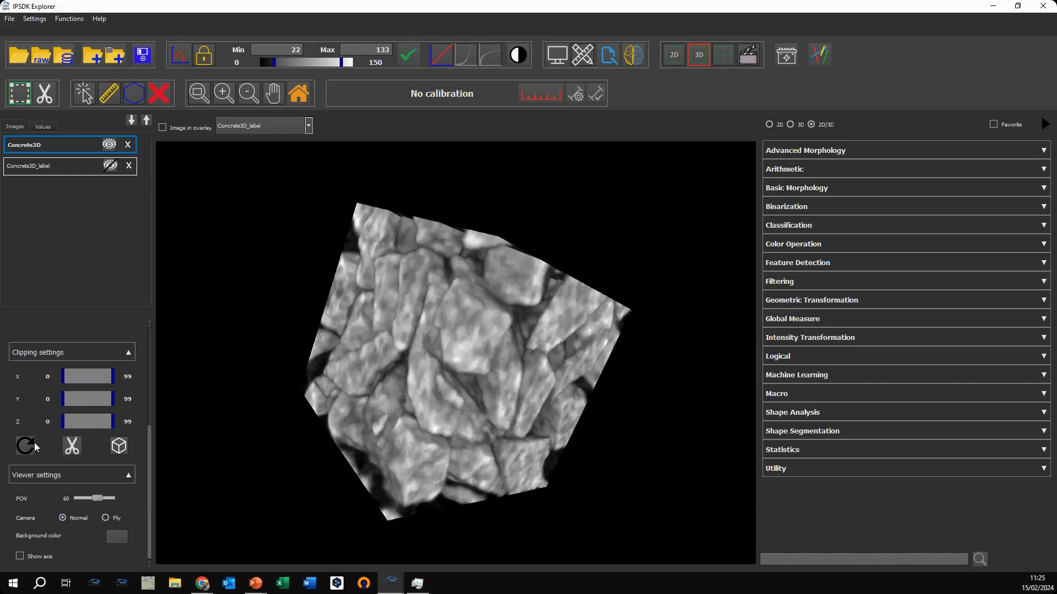
Step: Show the bounding box around the full Concrete3D volume and restore the default view after inspecting it
click(119, 445)
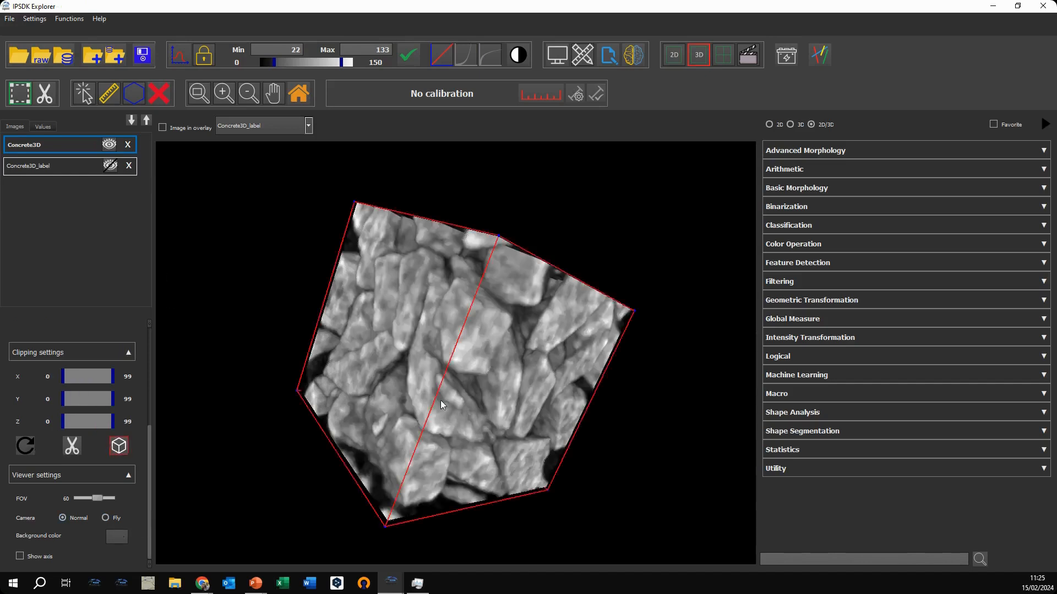
drag(441, 402, 289, 189)
click(298, 93)
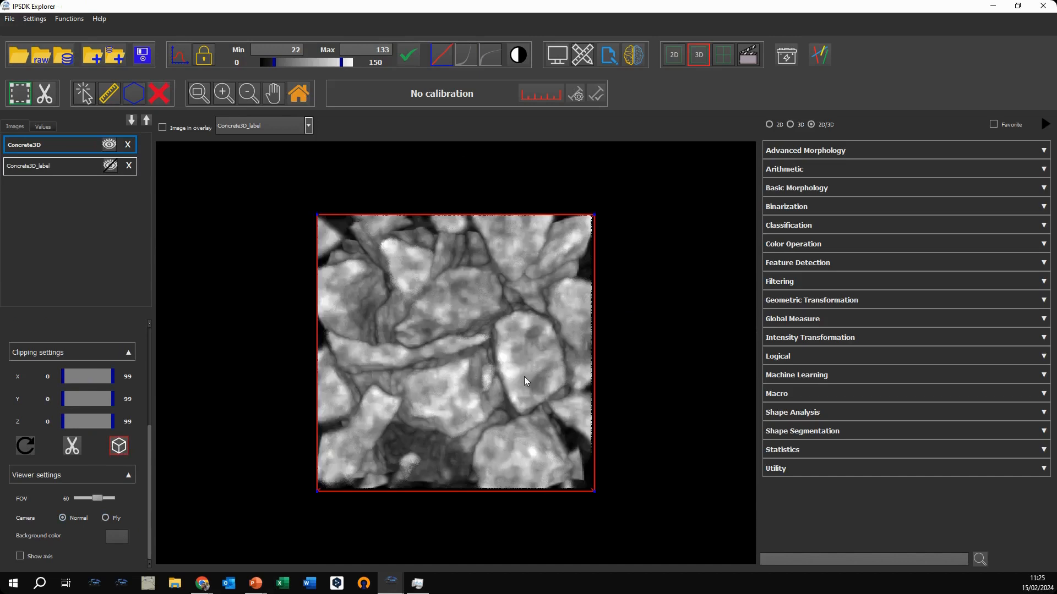
Step: Try the Fly camera mode on the volume and return to the Normal camera
drag(559, 377, 429, 352)
click(106, 519)
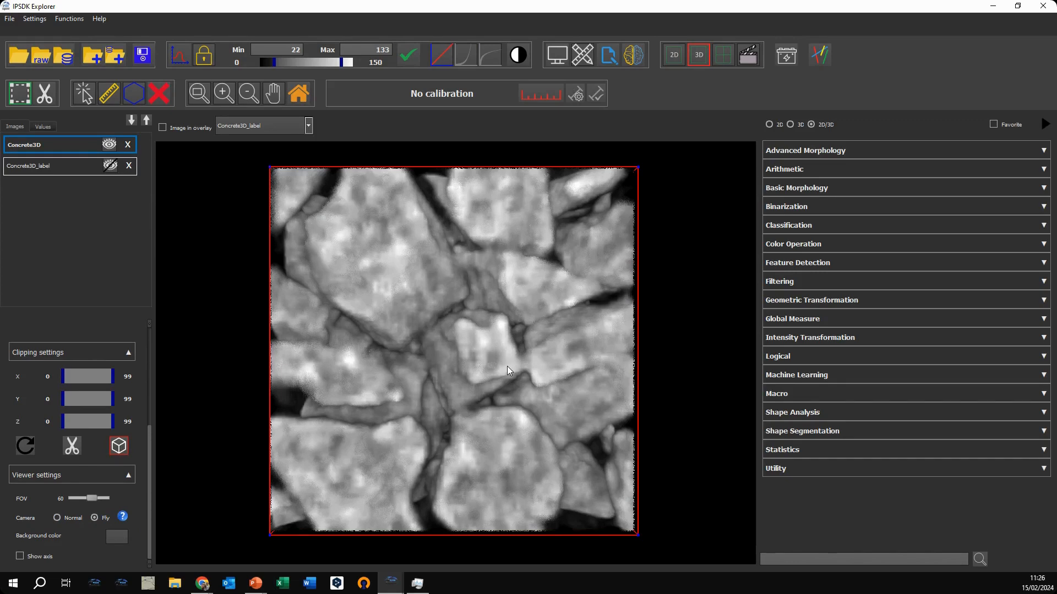
key(Escape)
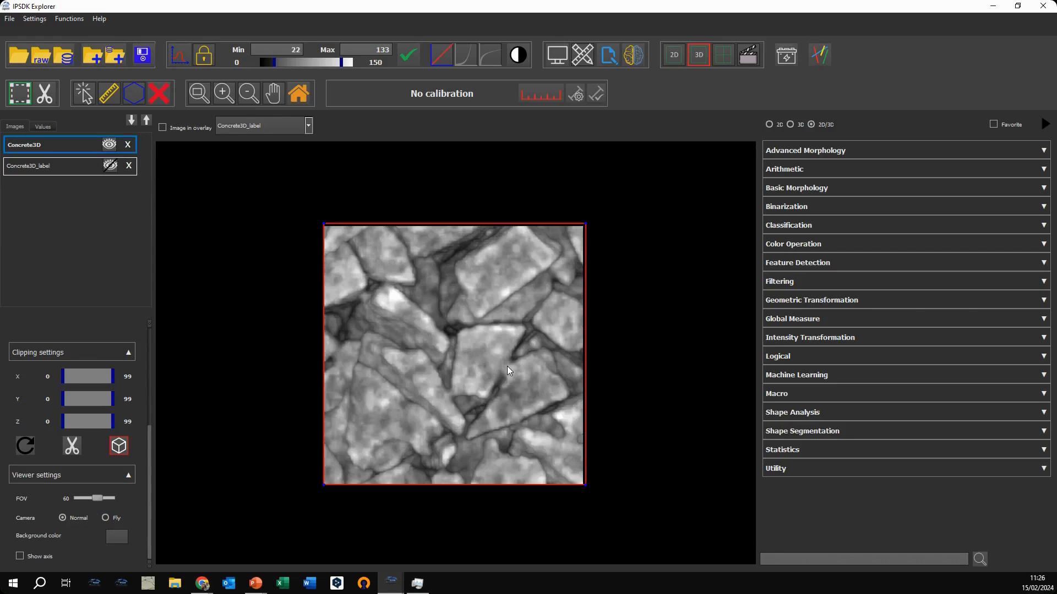
Step: Switch the camera to Fly mode and fly forward through the Concrete3D volume, turning the view inside it
click(105, 518)
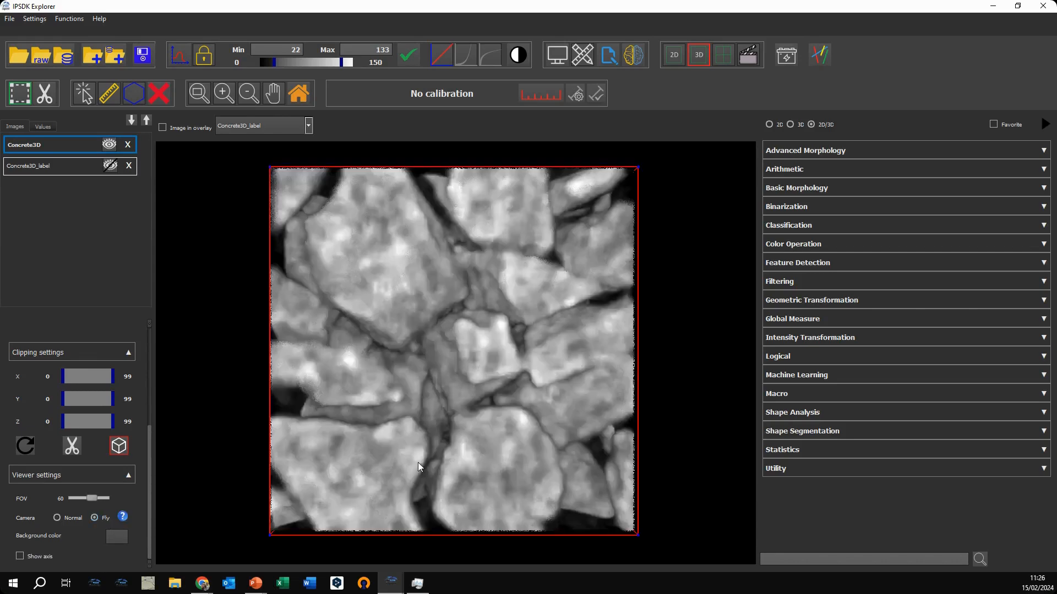
key(Up)
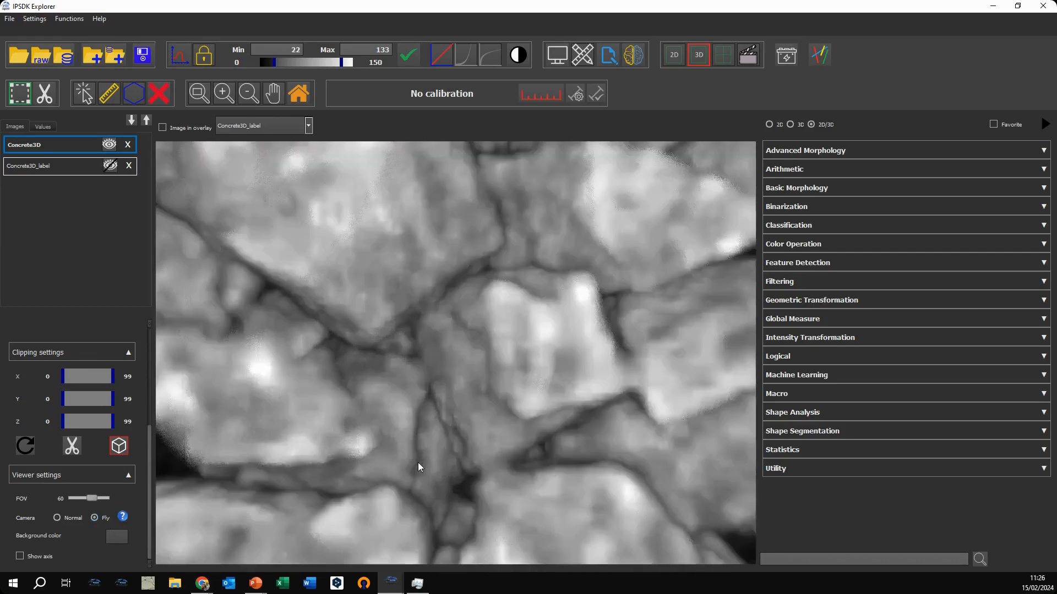
drag(418, 462, 418, 462)
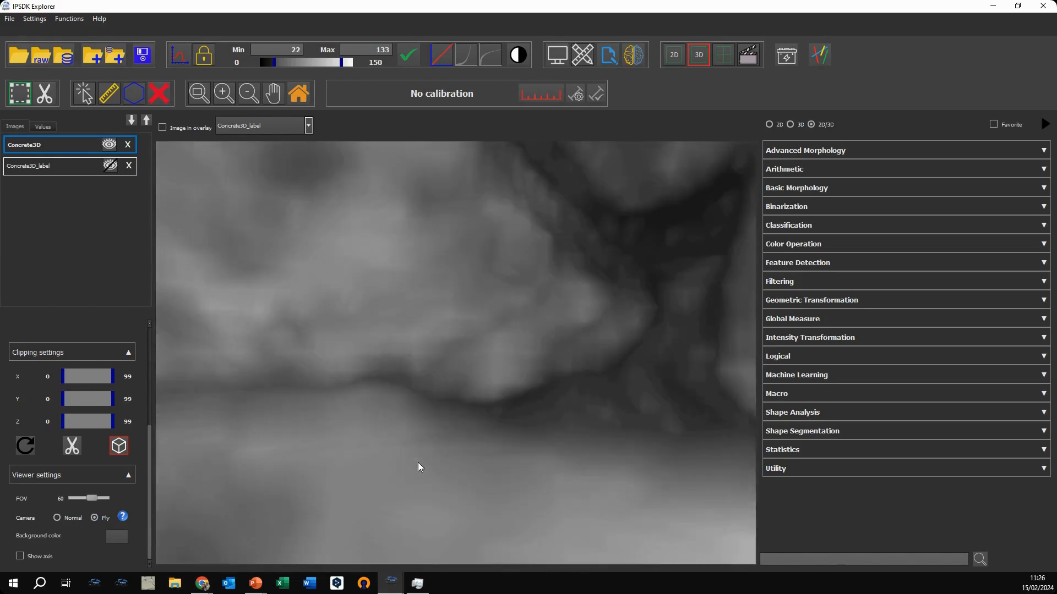
key(Right)
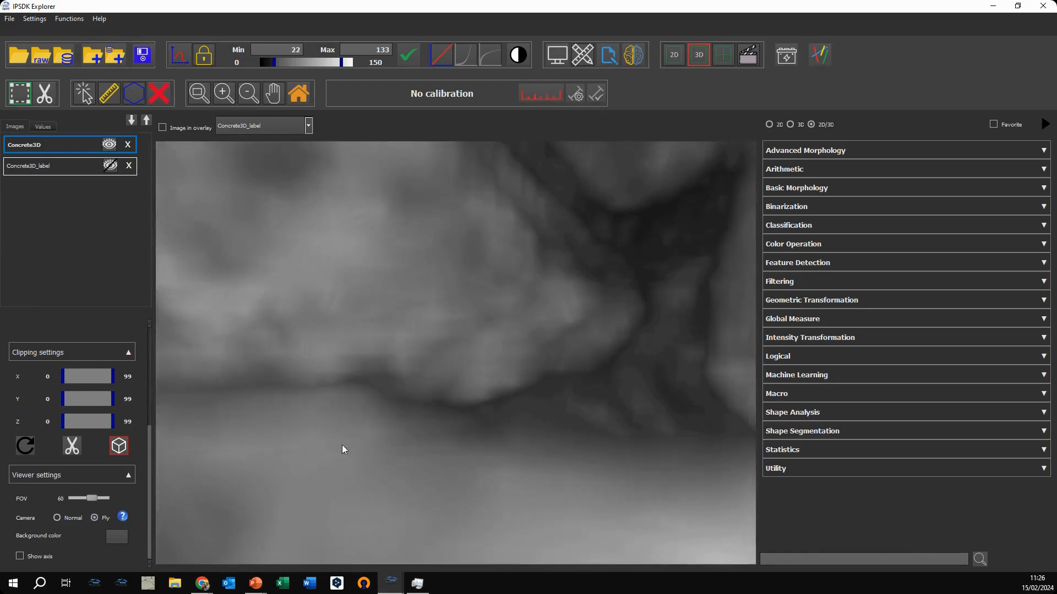
key(Down)
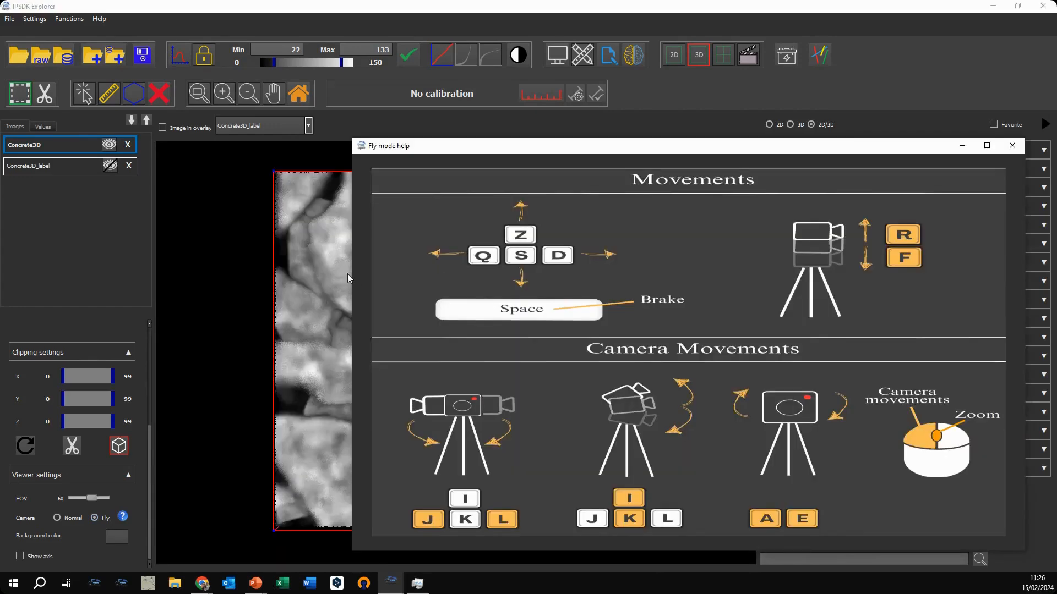
Step: Review the movement and camera controls in the Fly mode help beside the volume, and close the help
drag(351, 274, 586, 274)
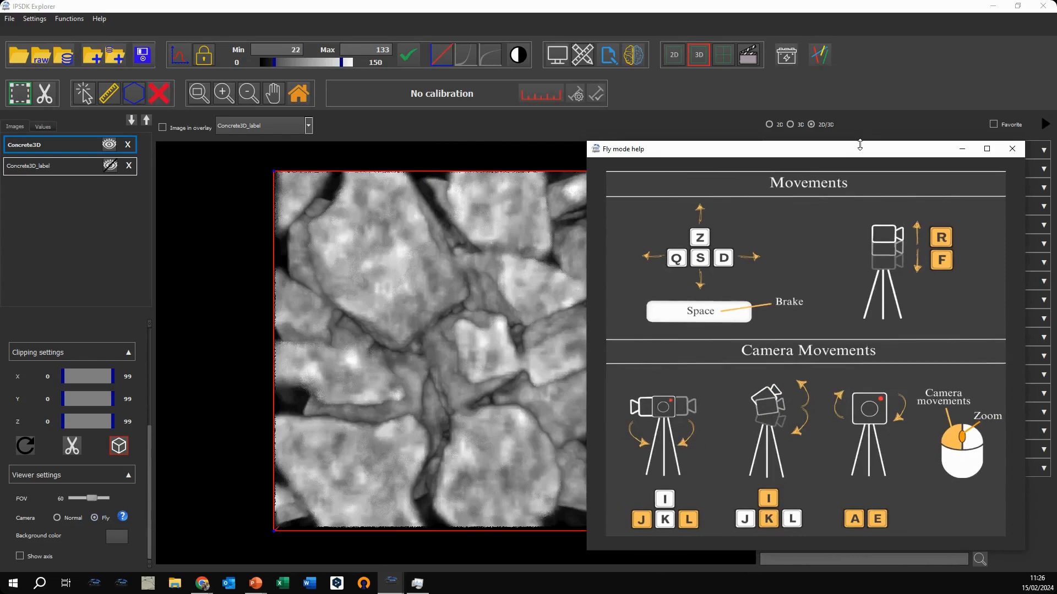
drag(855, 144, 869, 46)
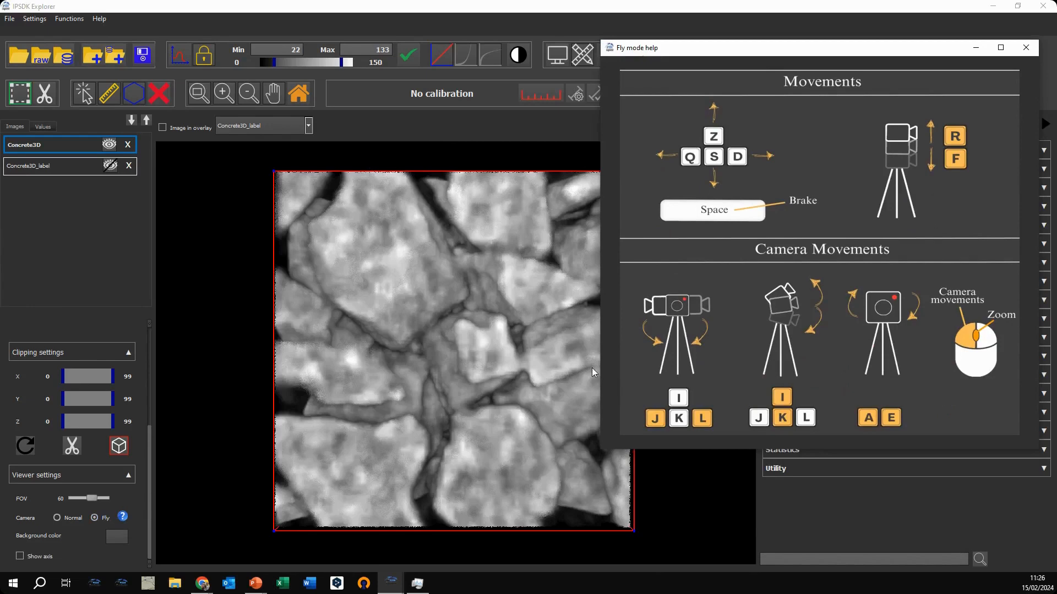
click(1026, 48)
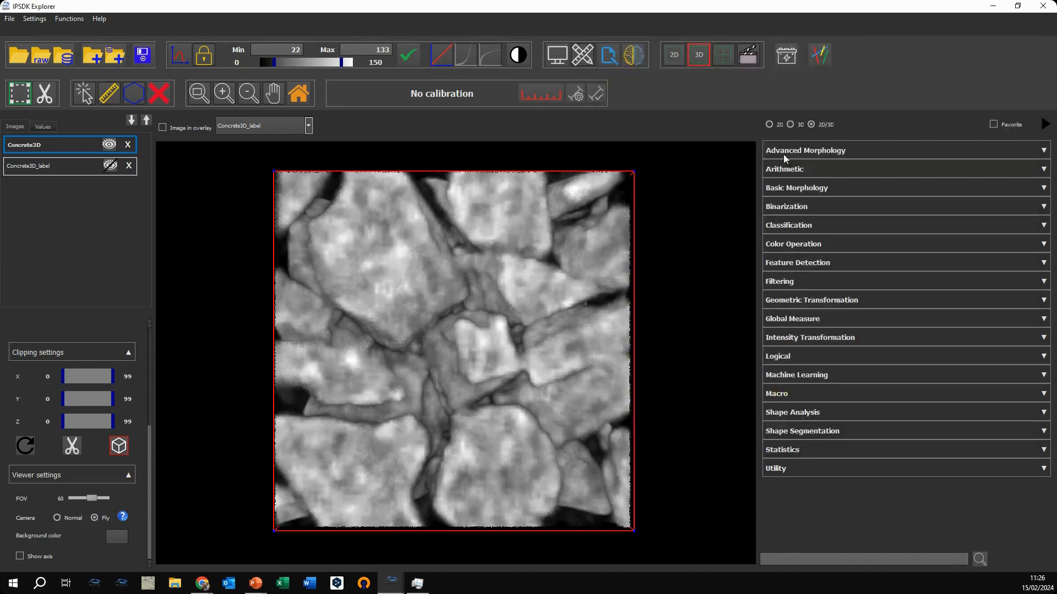
Step: Hide the bounding box around the Concrete3D volume
scroll(533, 318, down, 5)
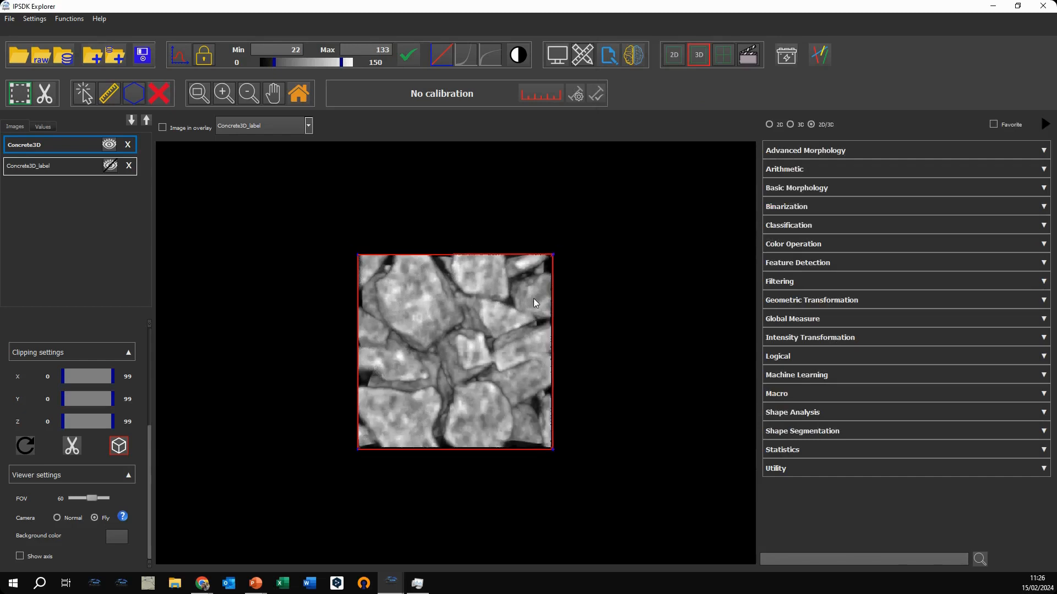
drag(533, 298, 513, 346)
click(122, 451)
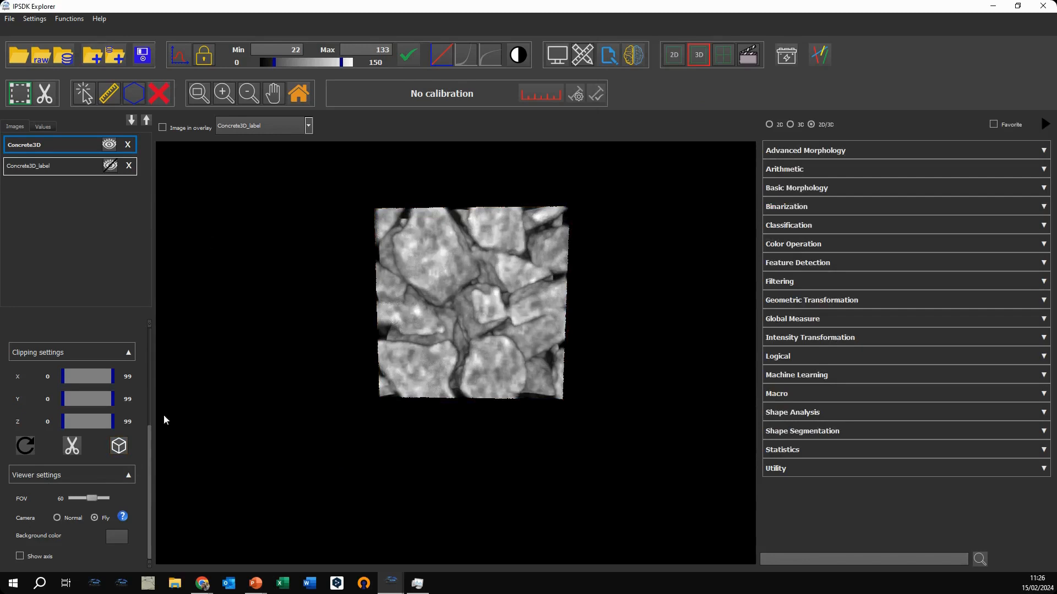
Step: Display Concrete3D_label instead of Concrete3D and use the Normal camera to inspect the labelled volume from several sides
drag(149, 439, 149, 328)
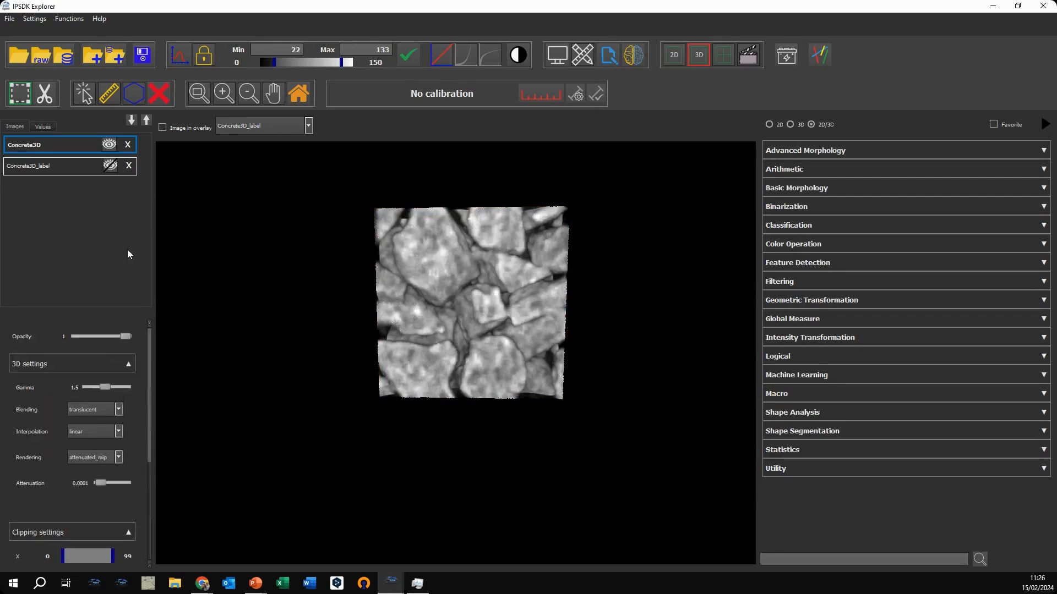
click(110, 148)
drag(479, 271, 568, 318)
scroll(64, 497, down, 5)
click(60, 533)
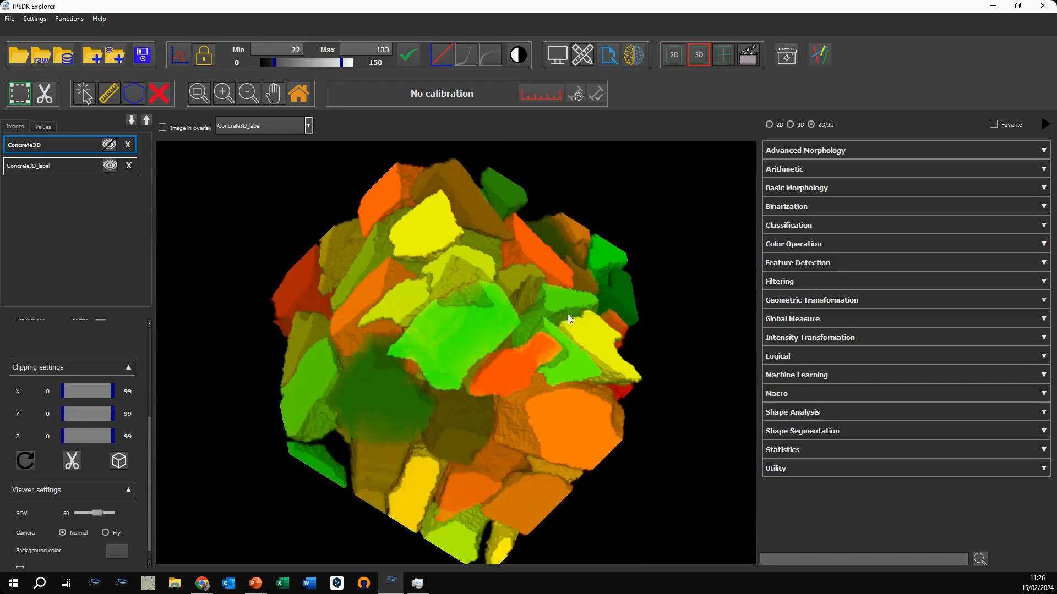
drag(530, 355, 439, 297)
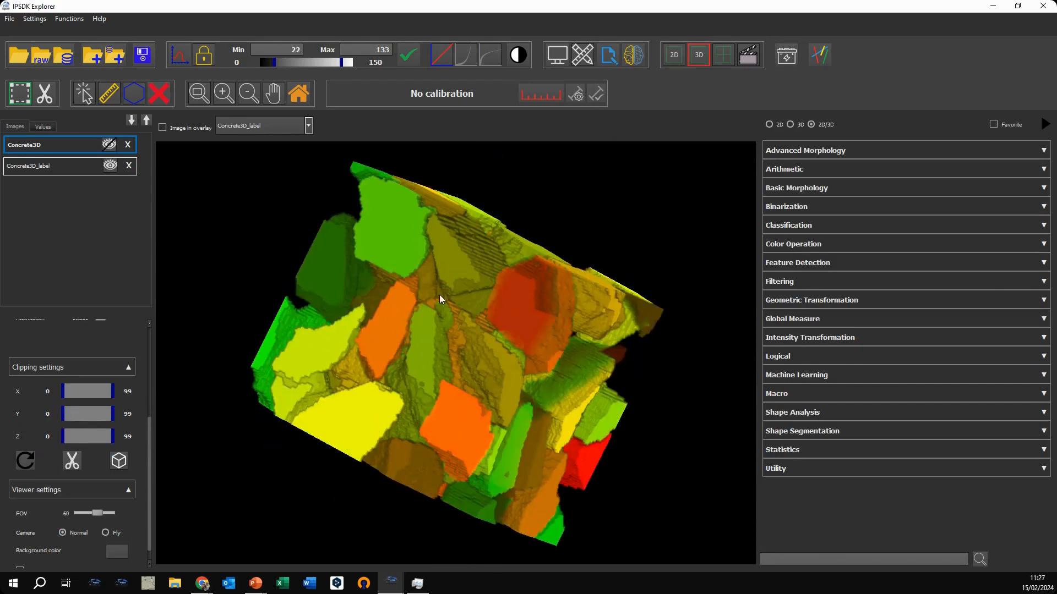
Step: Find the Shape Label Extraction 3D function and run it on Concrete3D_label with its optional parameters left disabled
click(804, 558)
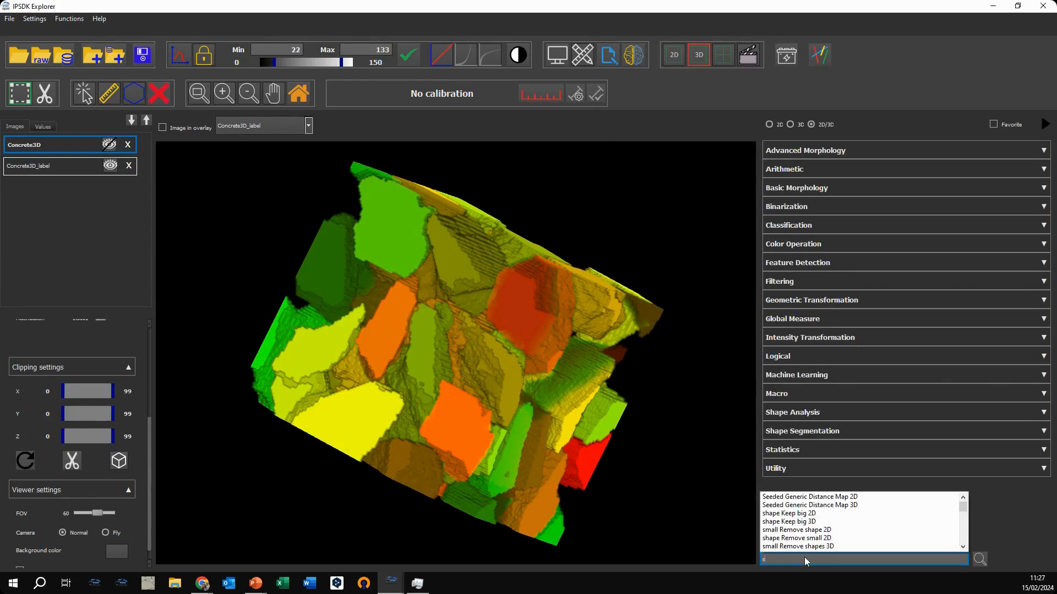
text(aha)
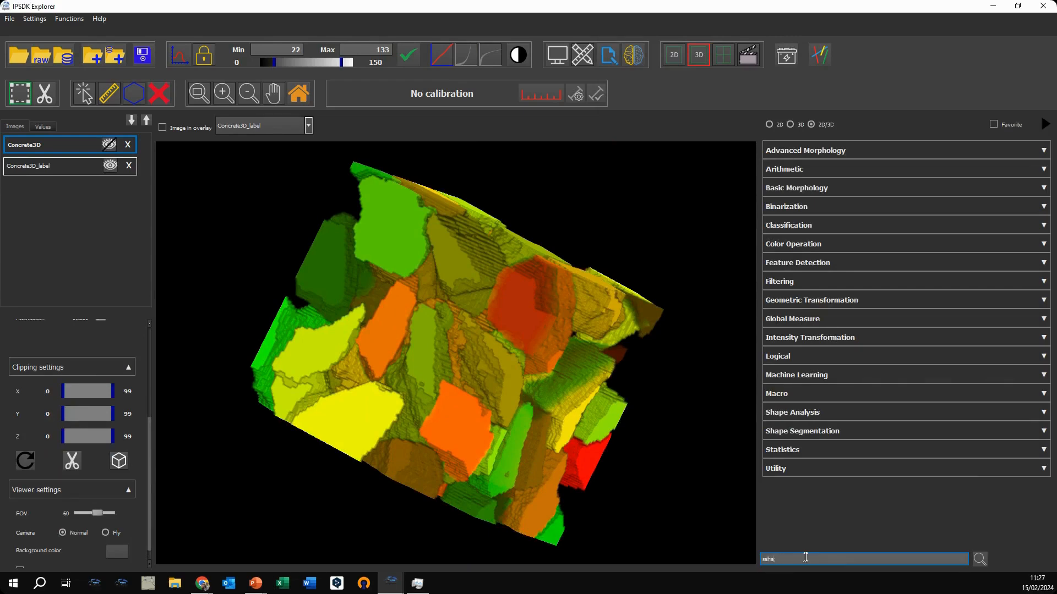
key(BackSpace)
key(BackSpace)
key(BackSpace)
text(hape)
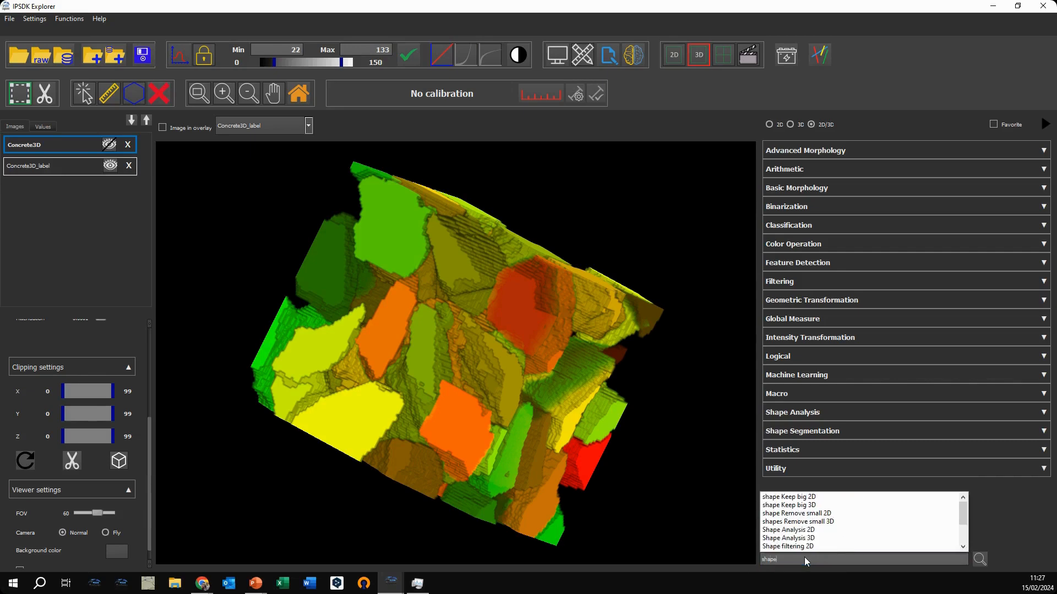
text( labl)
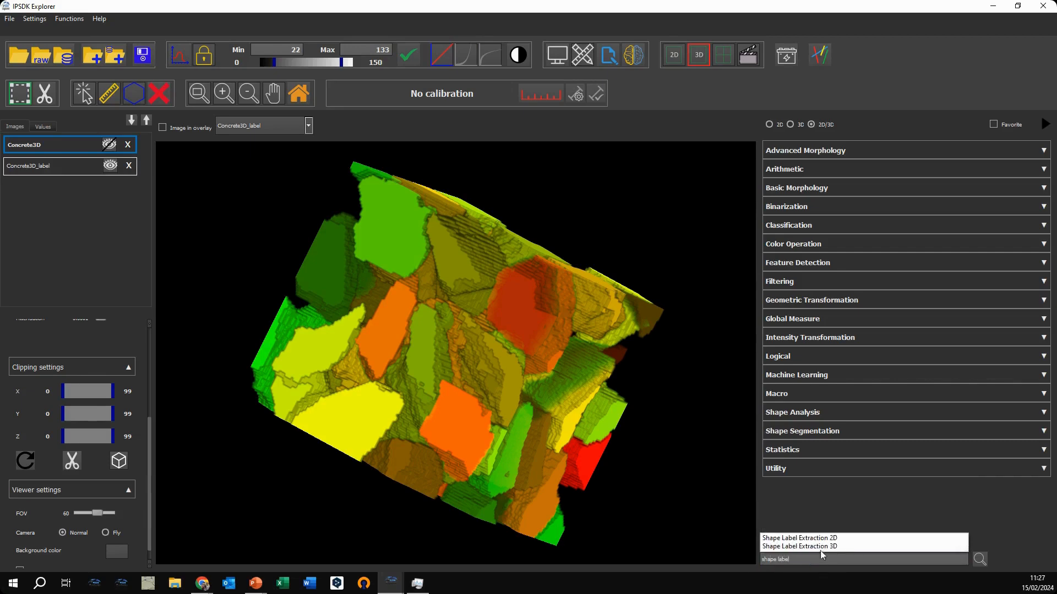
click(825, 546)
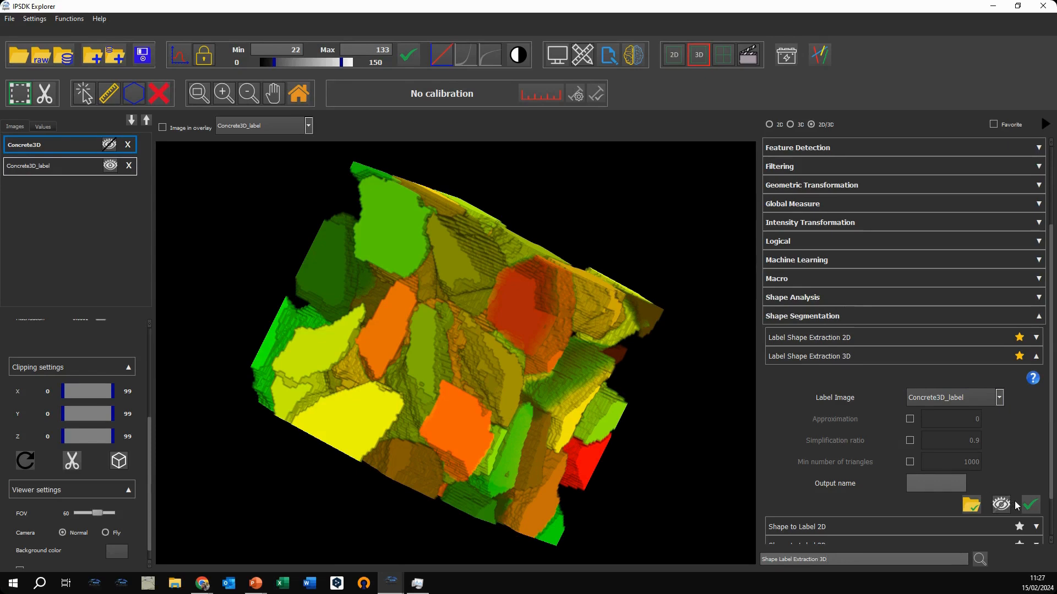
click(1028, 505)
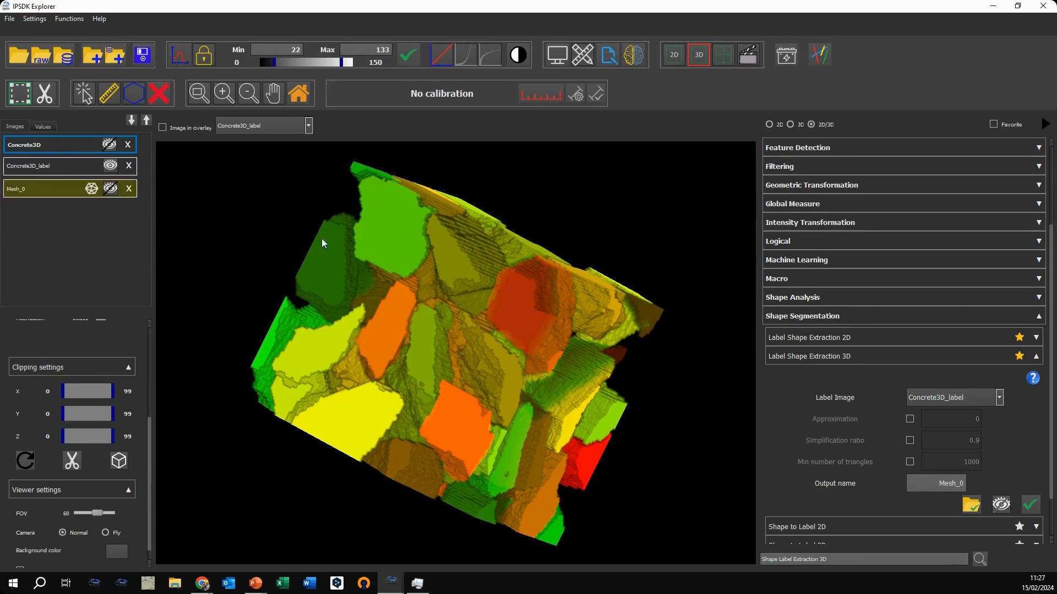
Step: Hide Concrete3D_label and display the extracted mesh Mesh_0, inspecting its shapes up close
click(110, 165)
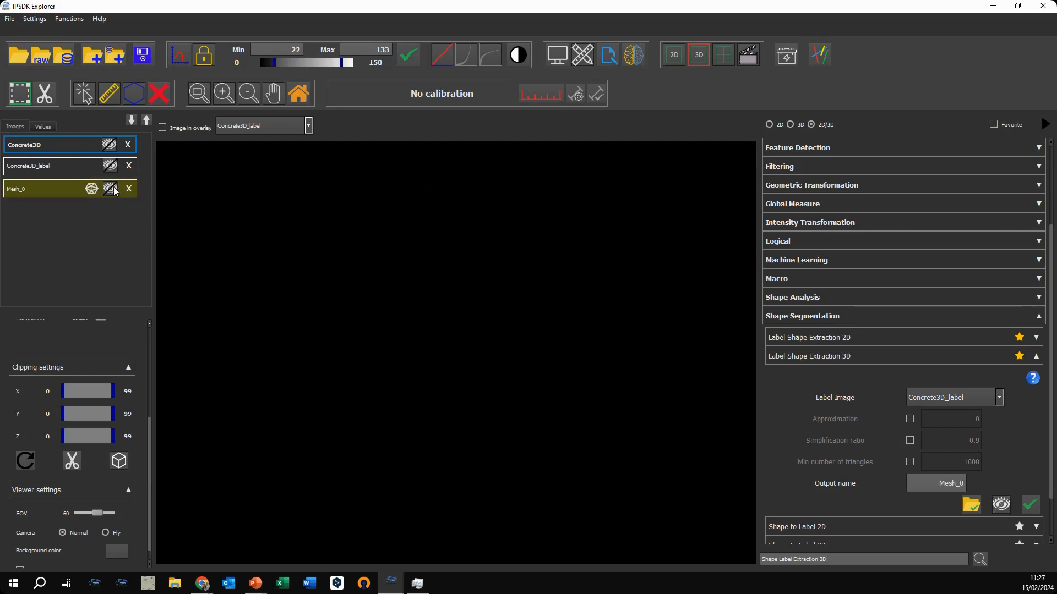
click(111, 188)
drag(487, 336, 451, 385)
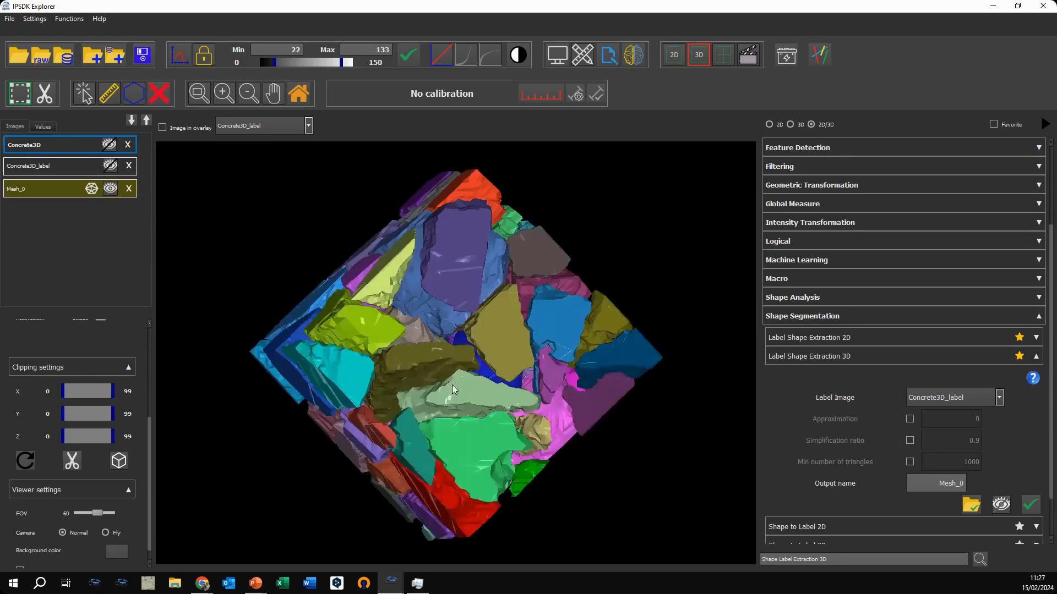
scroll(451, 385, up, 5)
scroll(411, 325, up, 2)
drag(535, 315, 320, 377)
Step: Set the wireframe colour of Mesh_0 to blue and turn on its wireframe display, inspecting the triangles
click(70, 193)
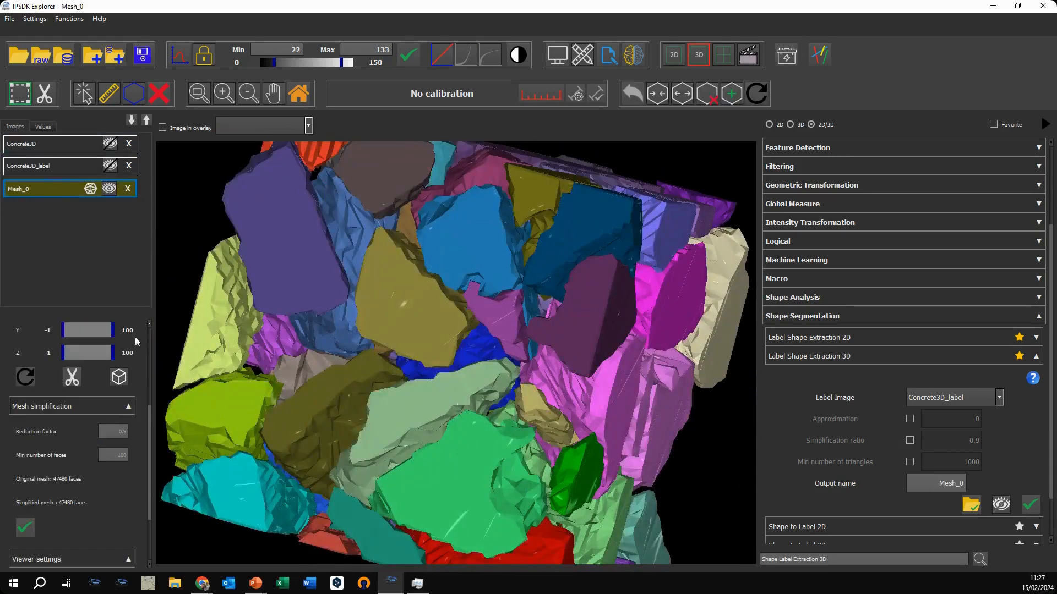
scroll(137, 362, up, 1)
scroll(137, 362, up, 1)
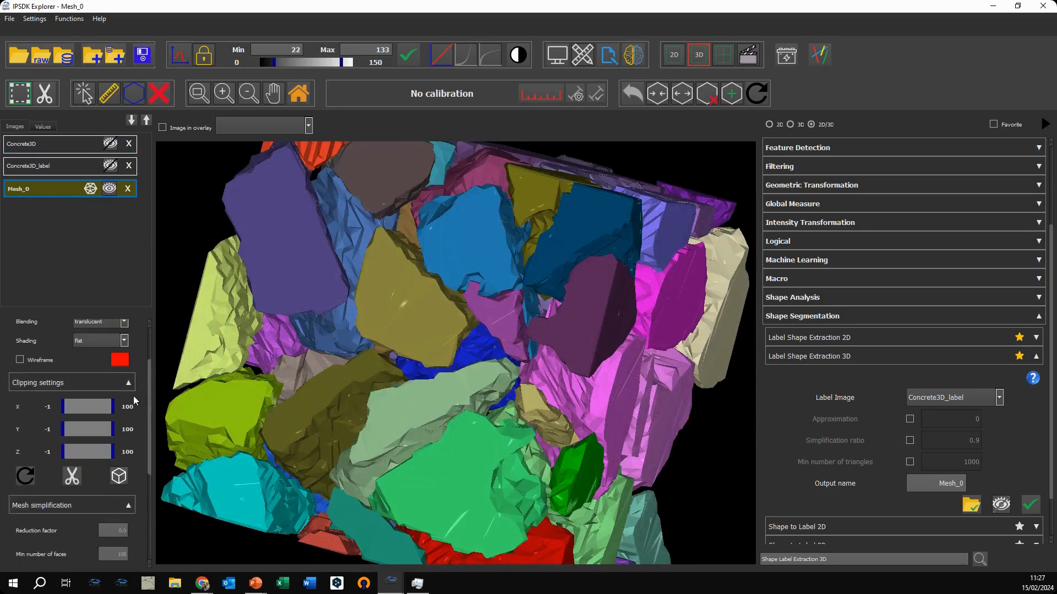
scroll(137, 364, down, 1)
scroll(135, 364, up, 1)
click(119, 363)
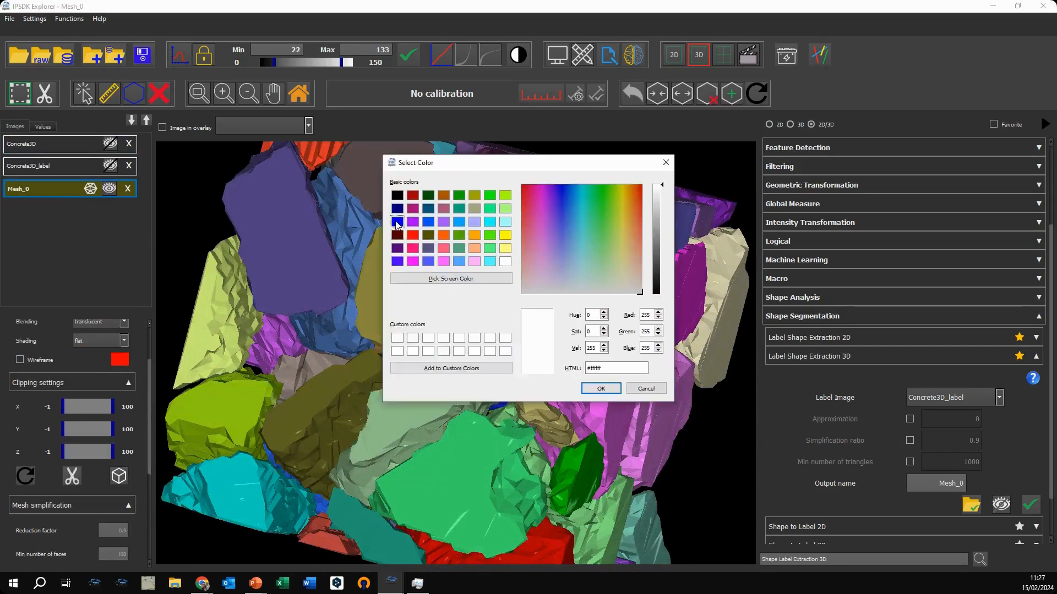
click(397, 221)
click(600, 388)
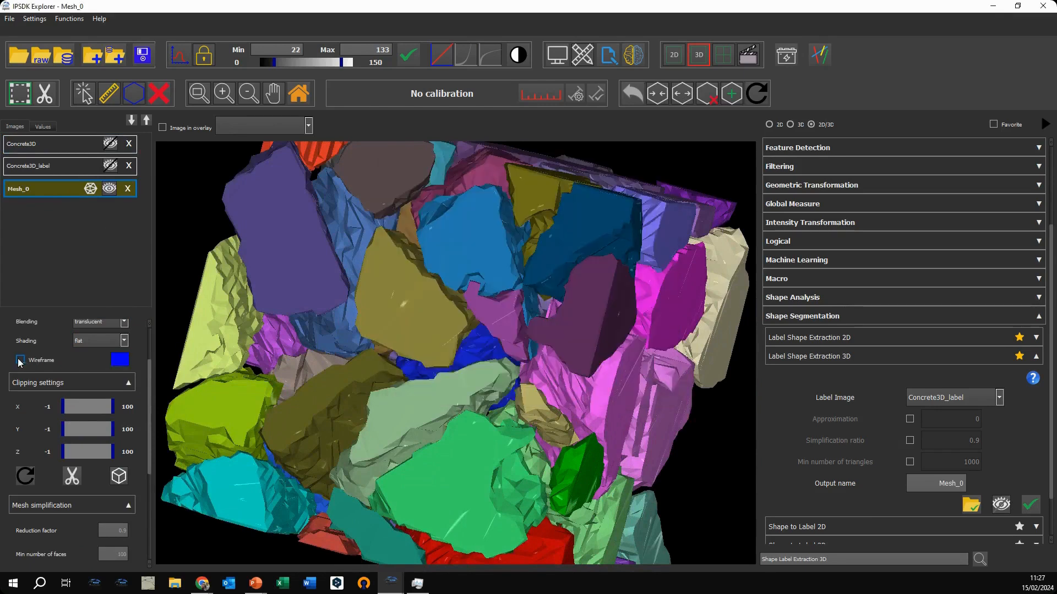
click(20, 360)
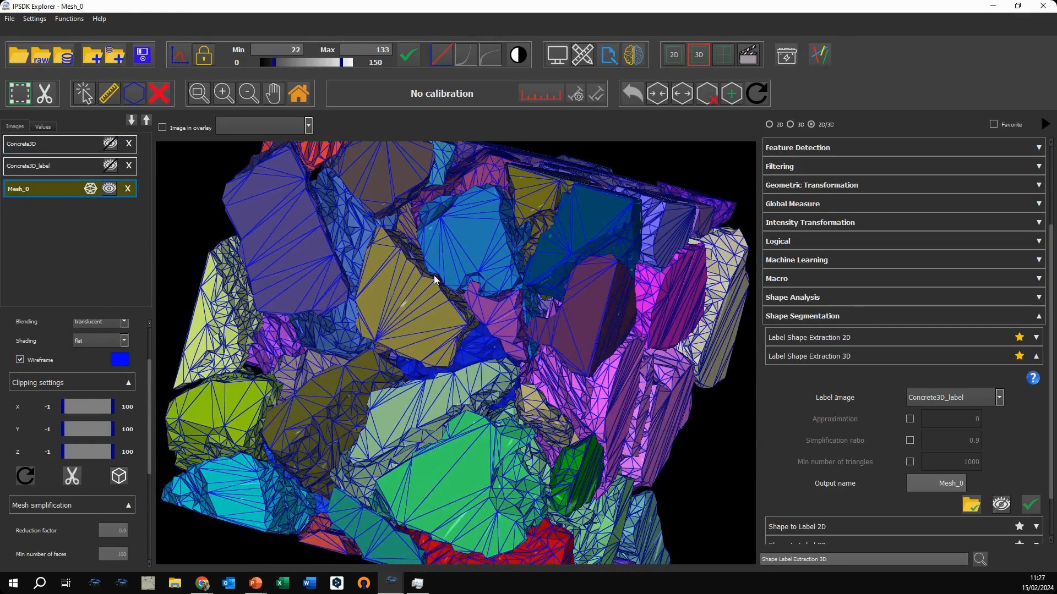
drag(420, 329, 463, 287)
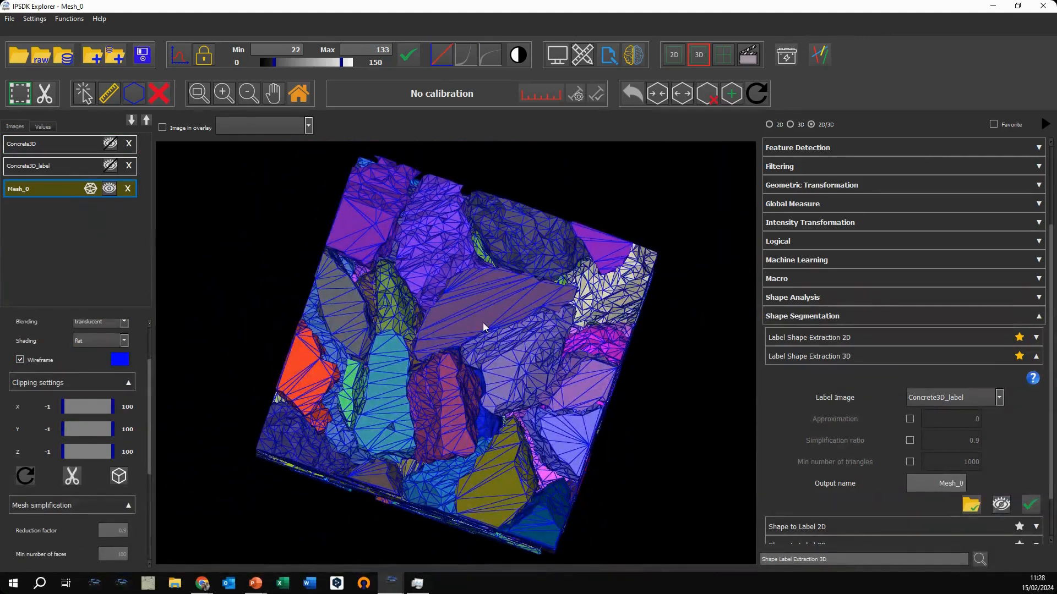
drag(483, 322, 308, 407)
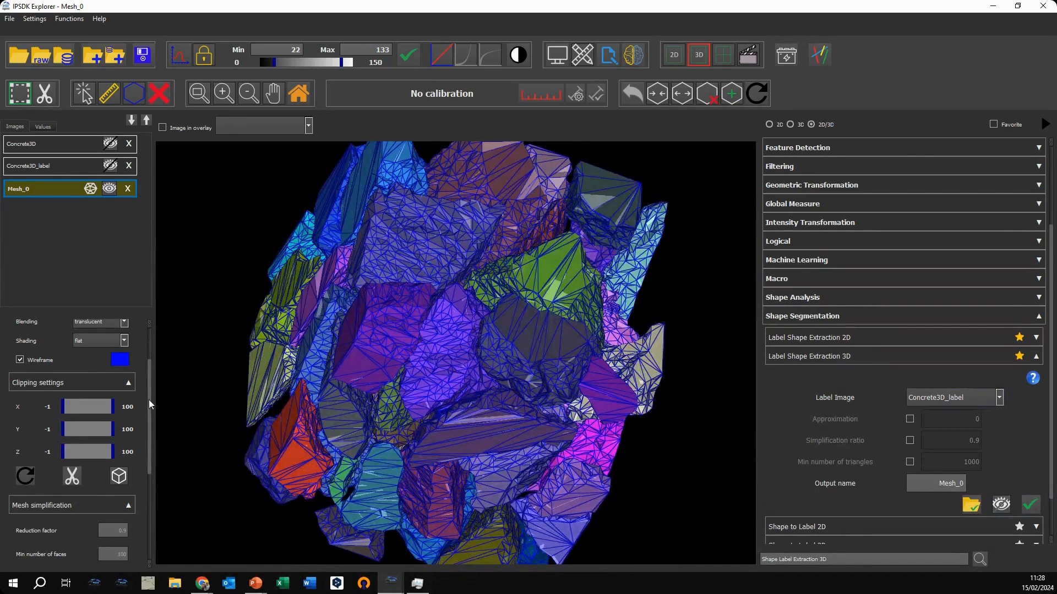
Step: Simplify Mesh_0 with the preset reduction factor and minimum number of faces, and inspect the coarser shapes
drag(146, 408, 144, 472)
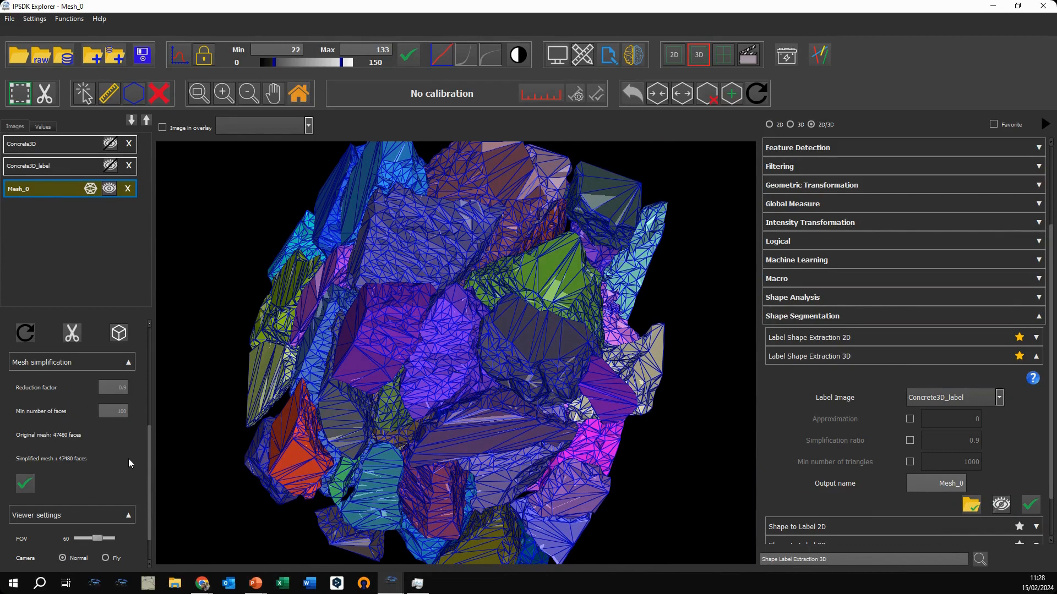
scroll(113, 374, down, 2)
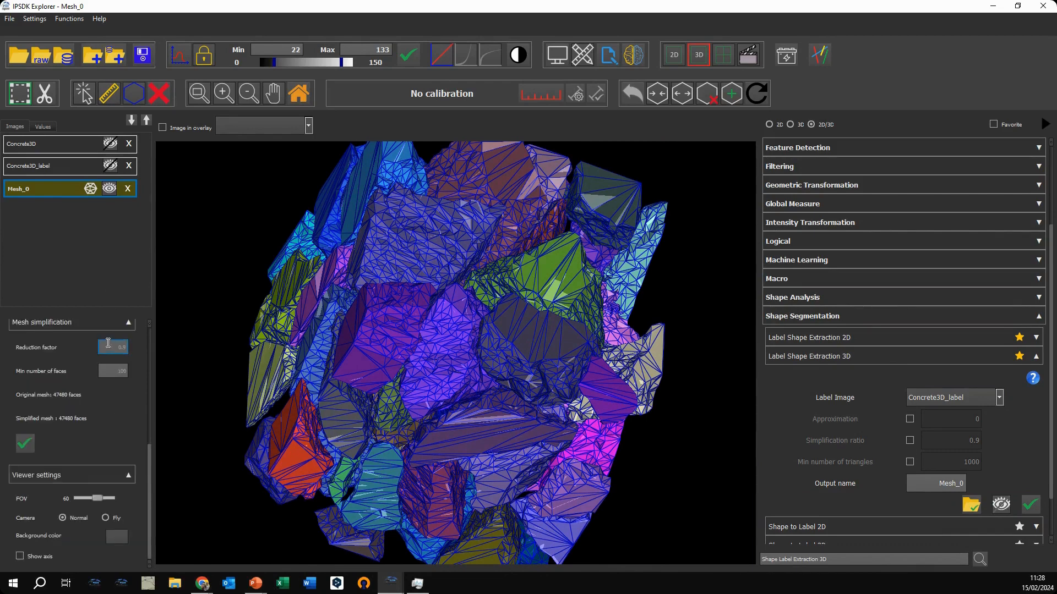
click(25, 444)
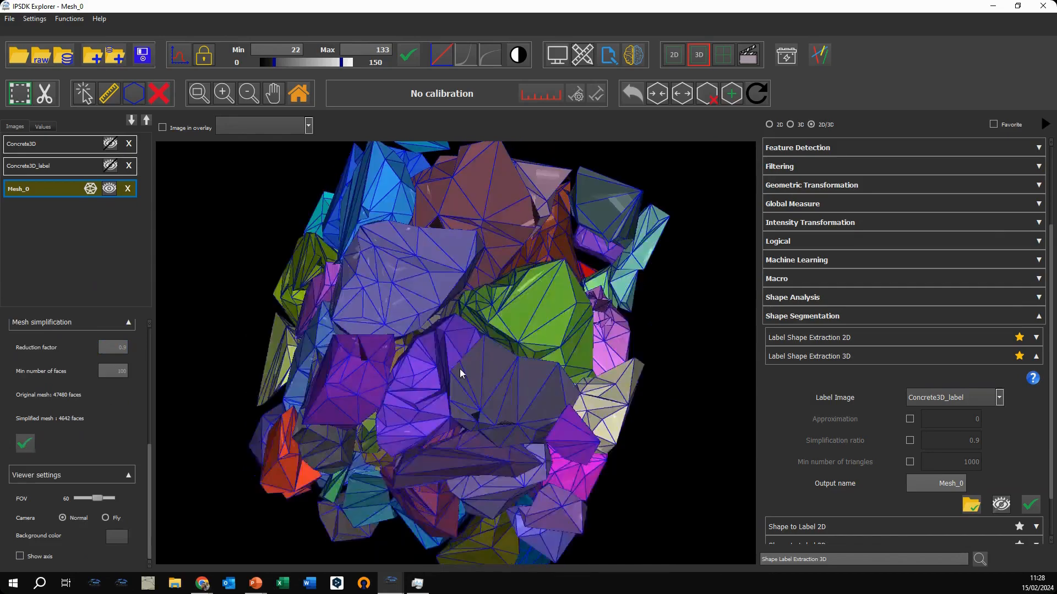
drag(460, 368, 477, 398)
scroll(504, 333, down, 2)
scroll(500, 333, up, 3)
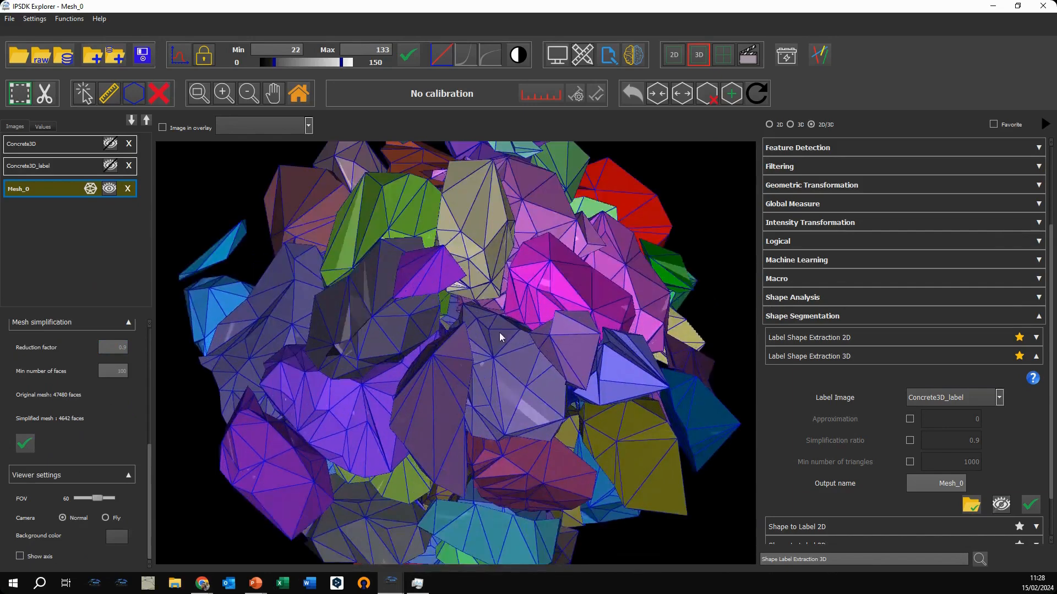
scroll(499, 334, down, 4)
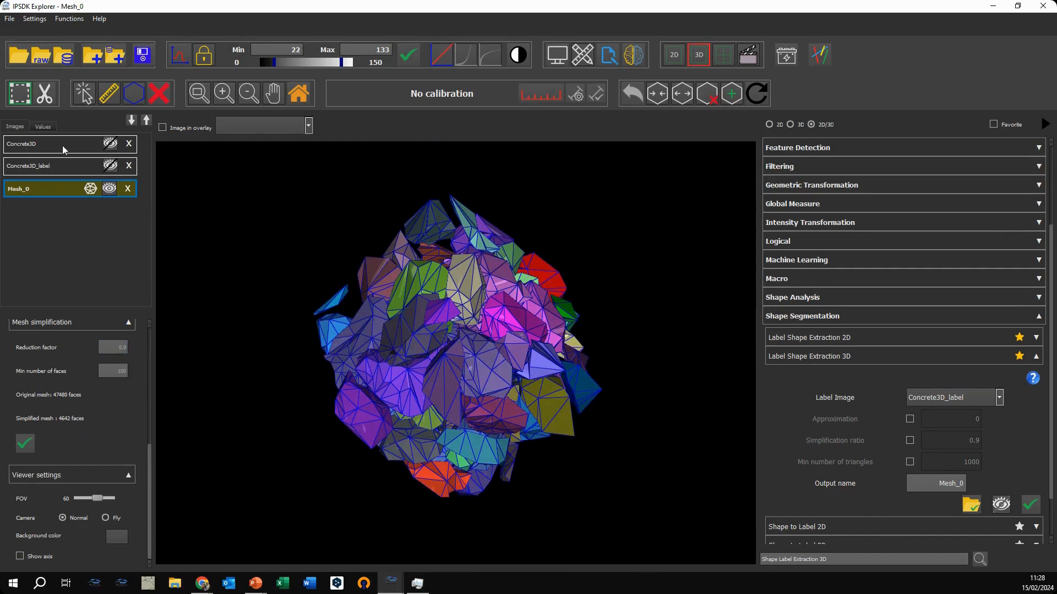
Step: Display Concrete3D together with Mesh_0 and make Concrete3D the active image
click(110, 144)
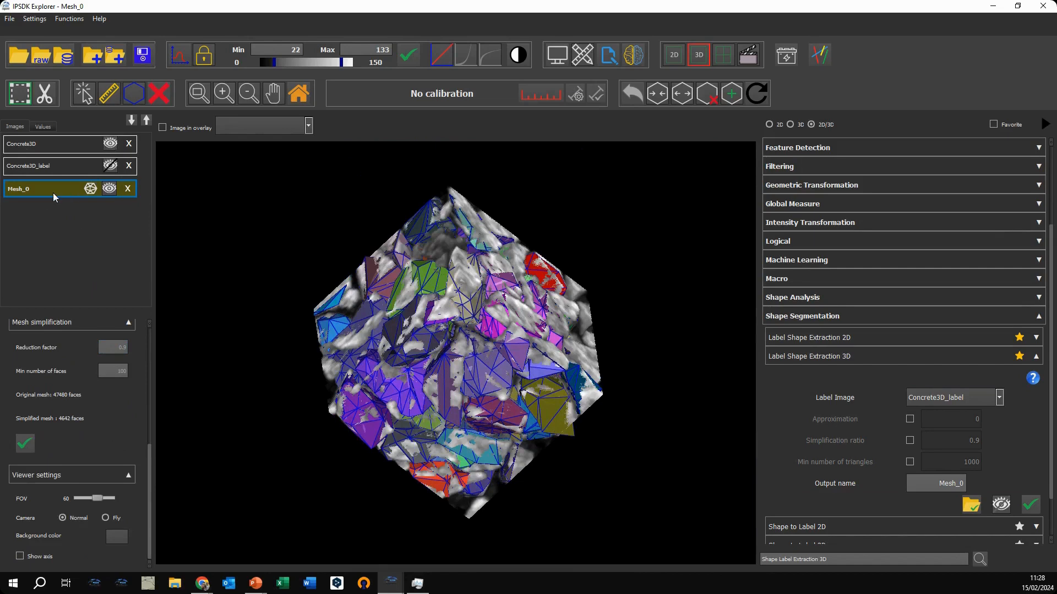
click(62, 141)
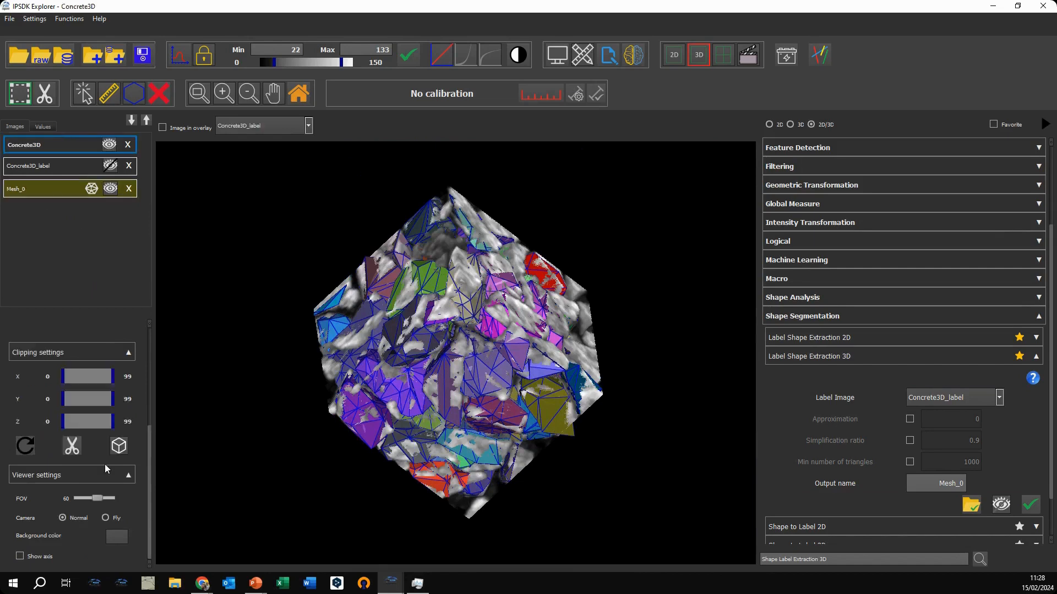
Step: Clip Concrete3D along X to the range 0–38 and inspect the mesh shapes exposed beyond the cut
drag(113, 376, 83, 377)
drag(480, 361, 434, 375)
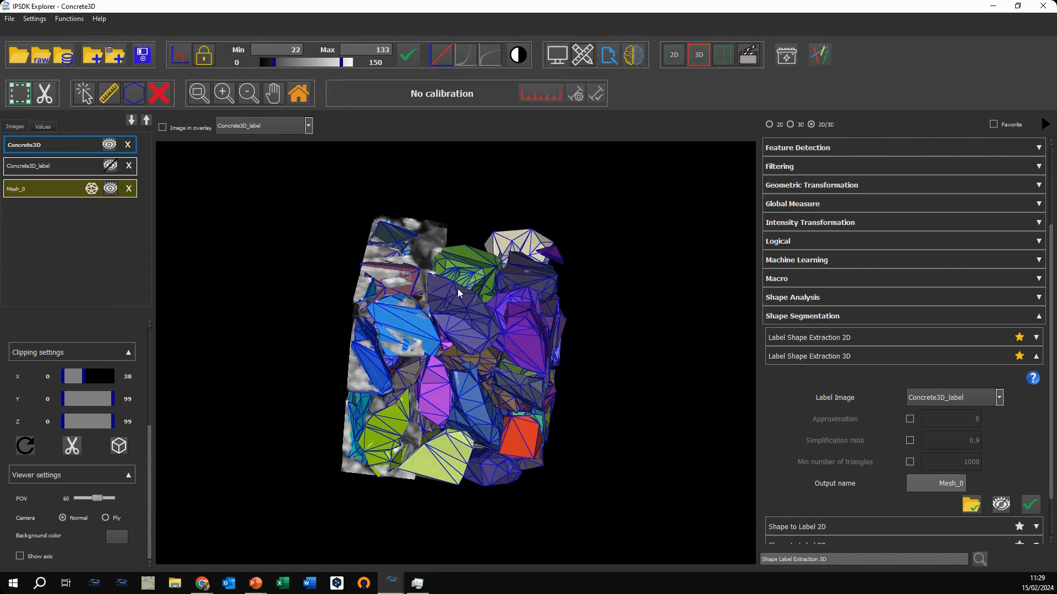
drag(457, 289, 428, 312)
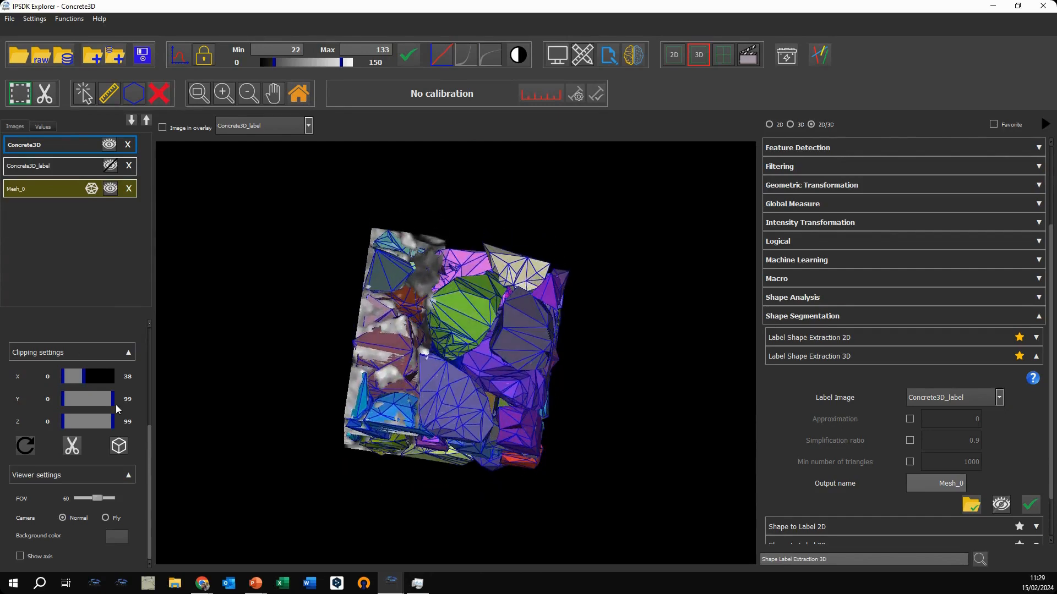
Step: Display the bounding box and the axes in the 3D viewer, and check them from several angles
click(118, 446)
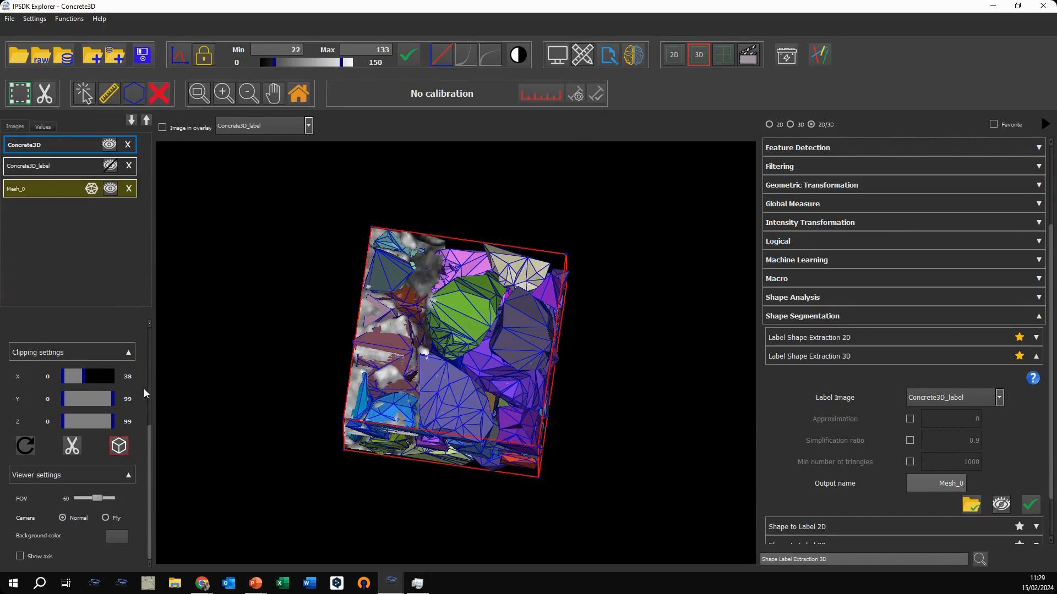
click(20, 556)
drag(404, 397, 463, 373)
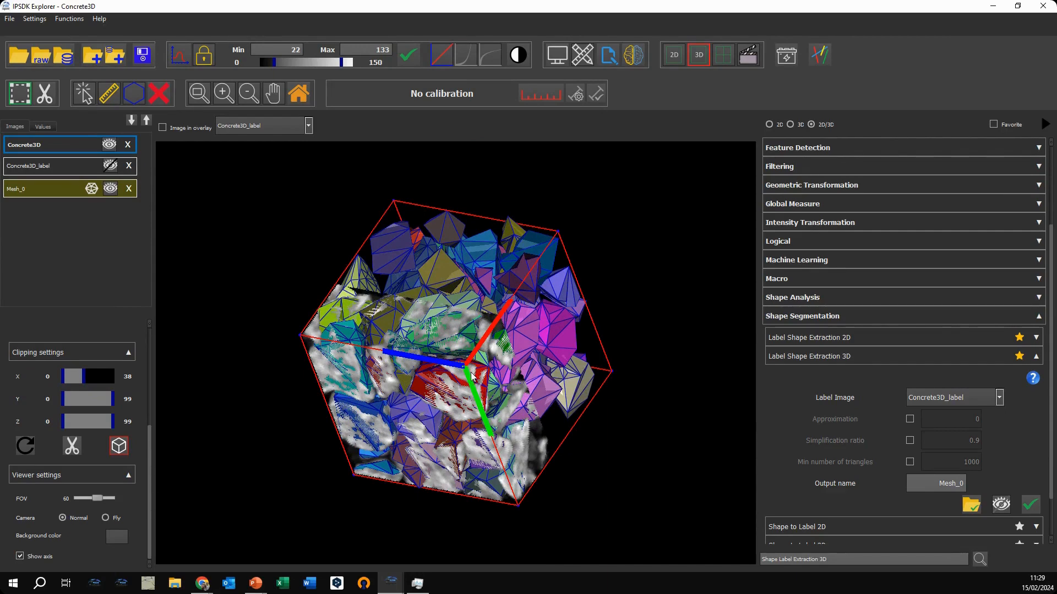
drag(421, 358, 324, 424)
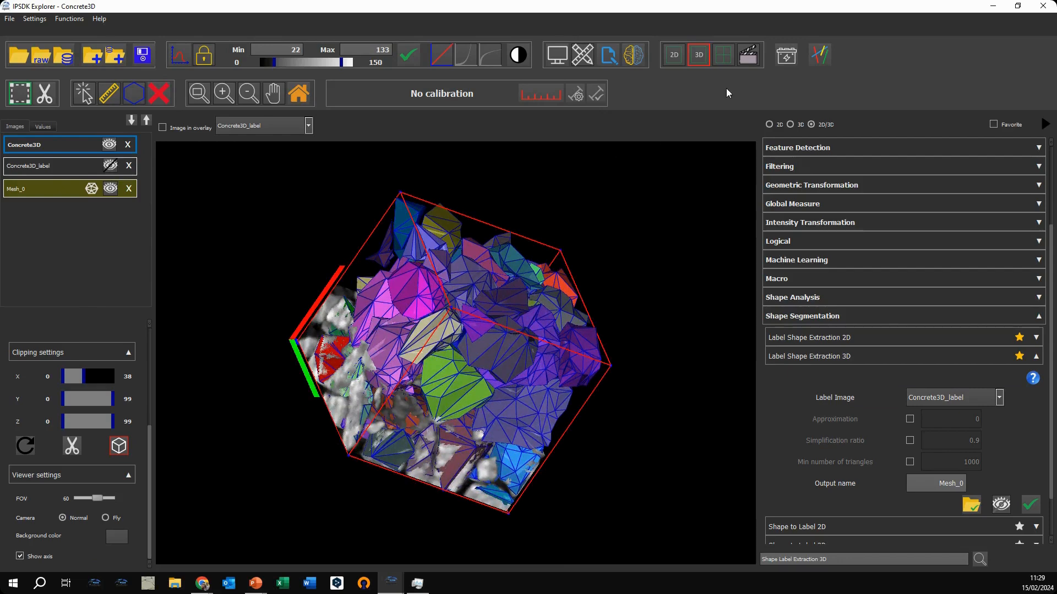
drag(426, 285, 317, 368)
Step: Open the movie maker, then hide Mesh_0 and reset the clipping of Concrete3D
click(750, 55)
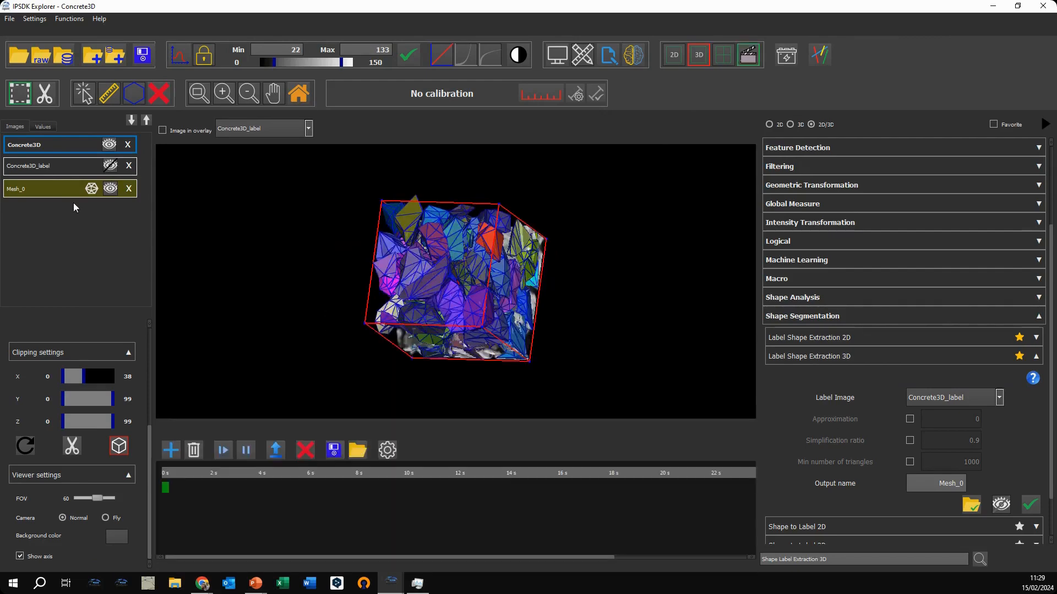
click(110, 188)
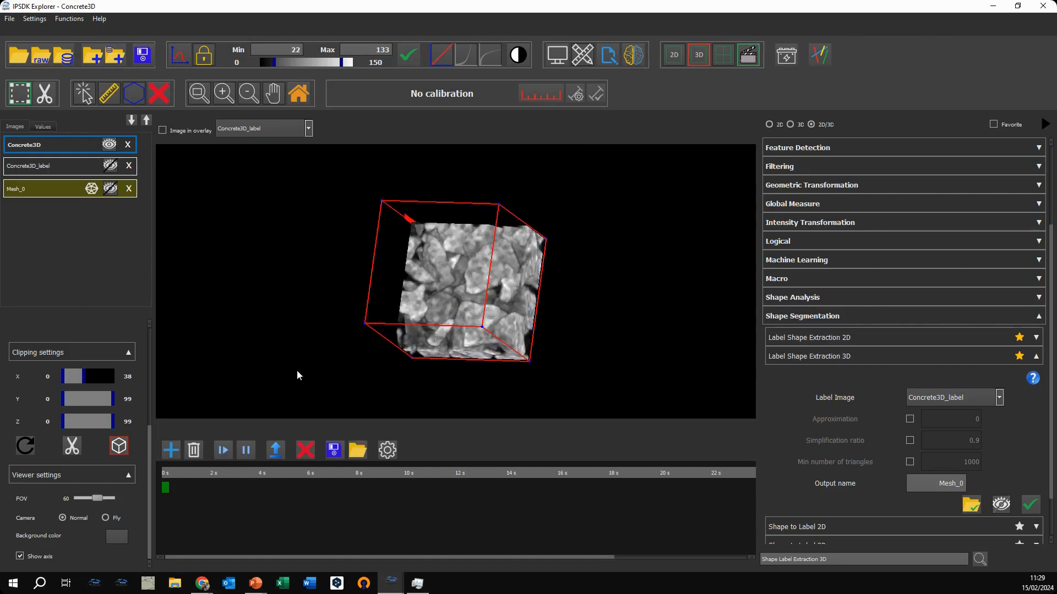
click(25, 446)
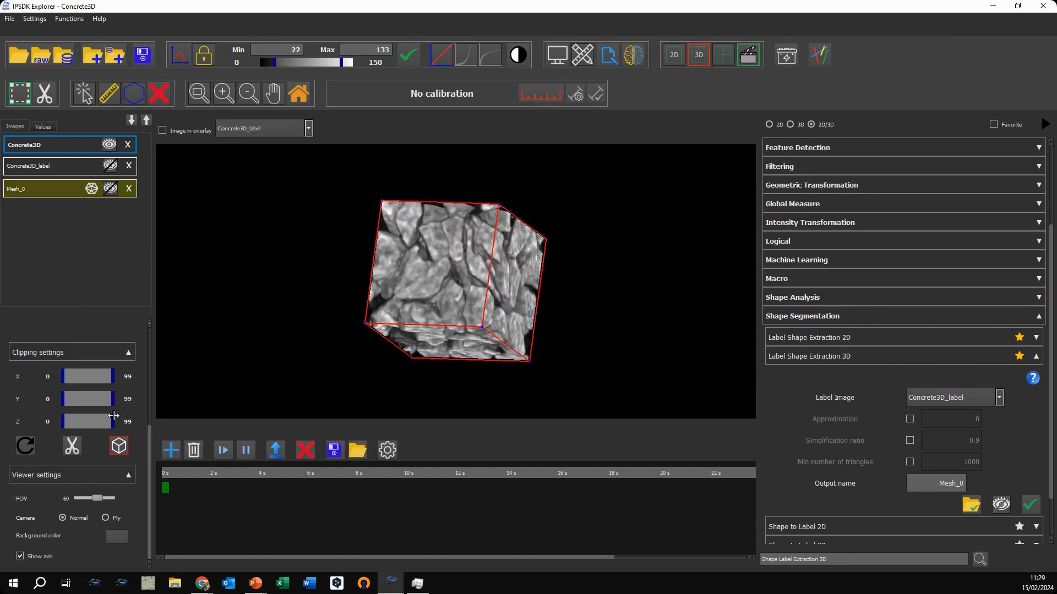
Step: Record two movie keyframes of Concrete3D from different angles, at 0 s and 1.0 s, and play the animation
drag(493, 290, 258, 284)
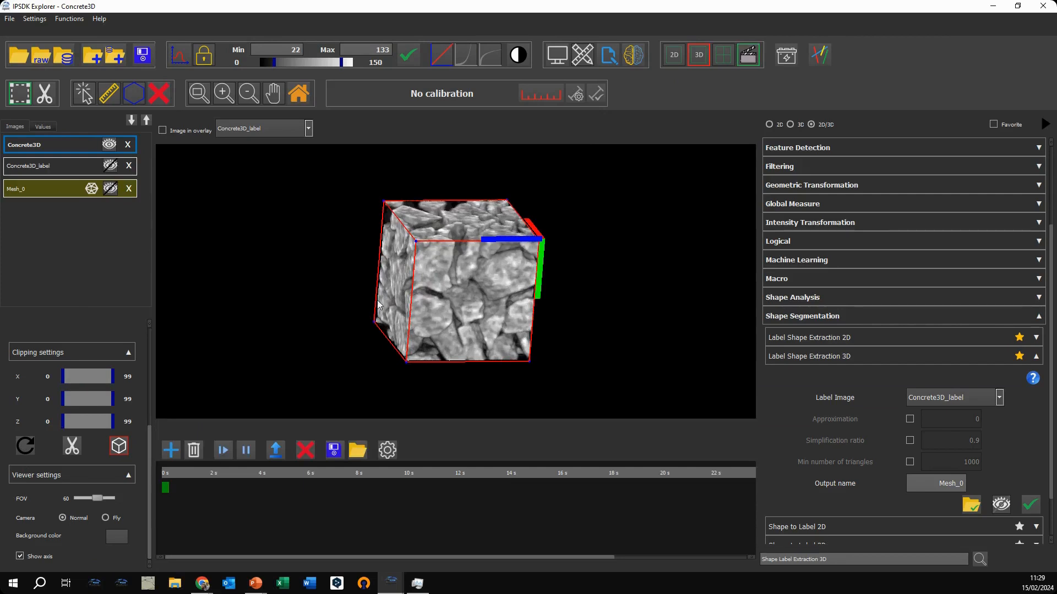
click(175, 451)
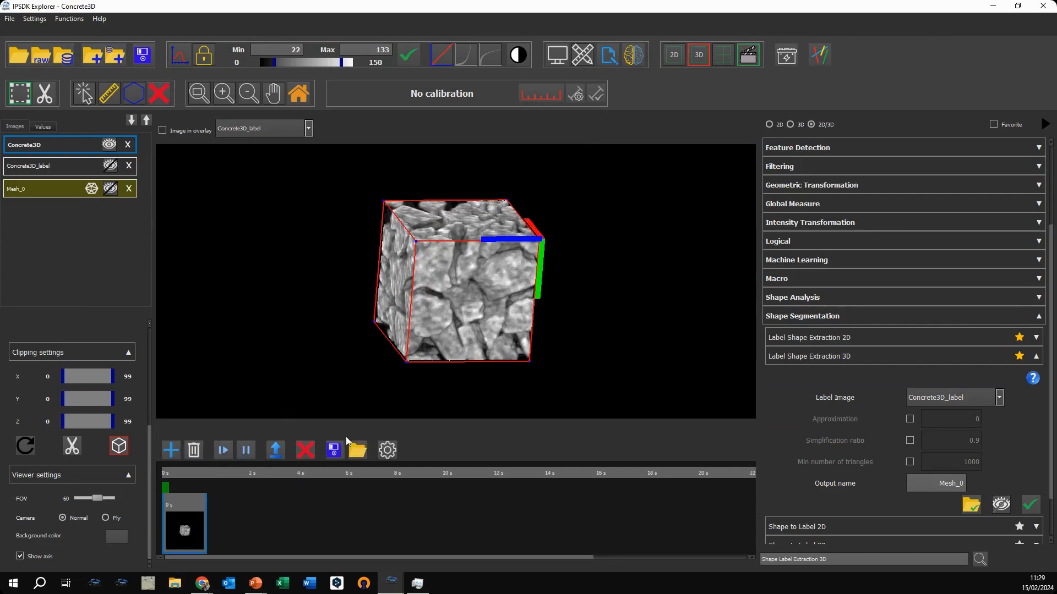
drag(484, 322, 299, 314)
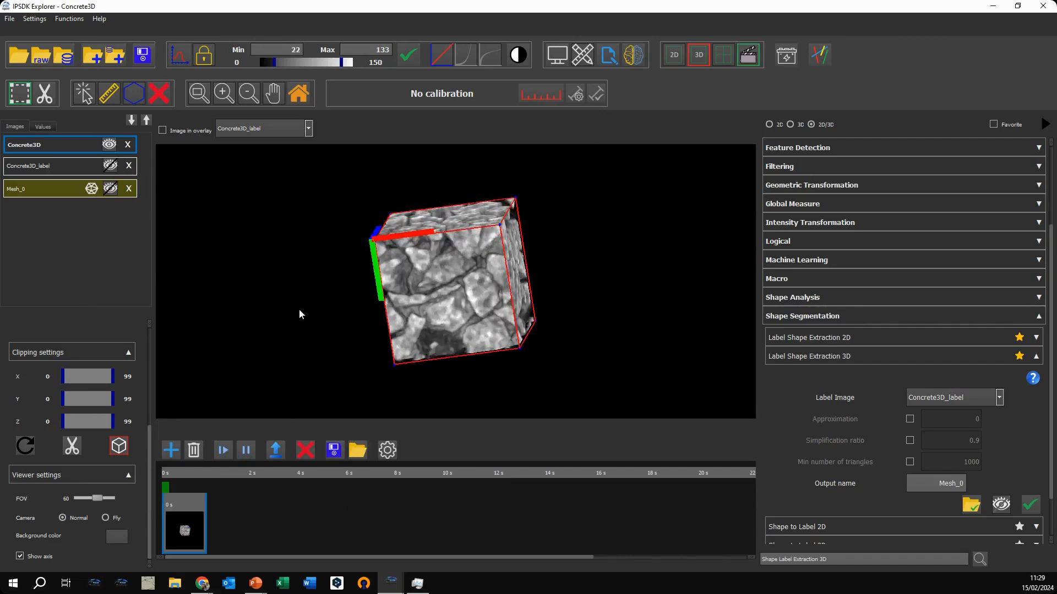
click(175, 447)
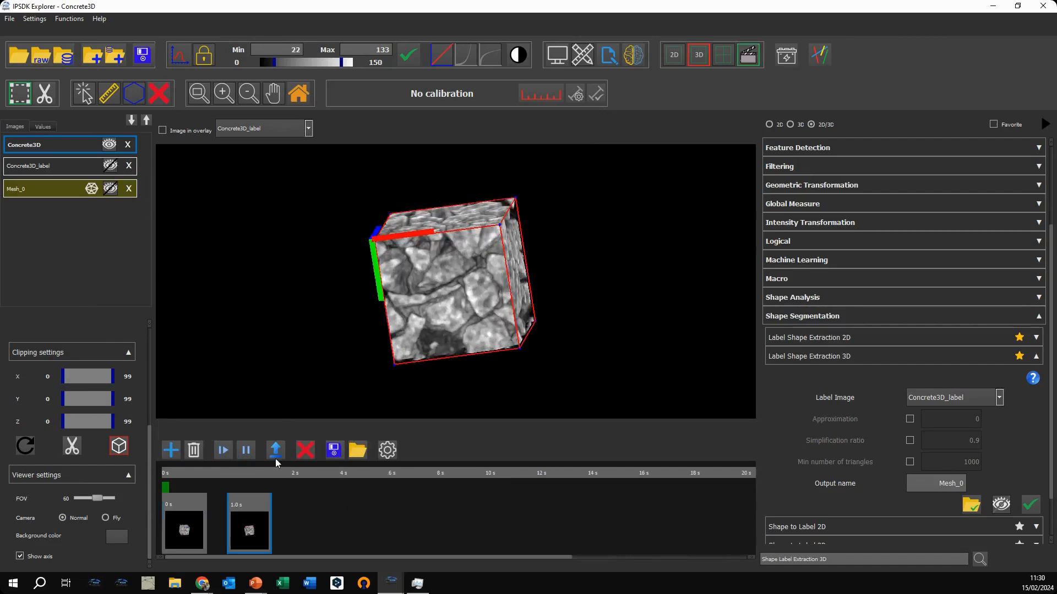
click(220, 449)
Step: Add a keyframe at 1.1 s showing Mesh_0 instead of Concrete3D, and play the animation
click(109, 145)
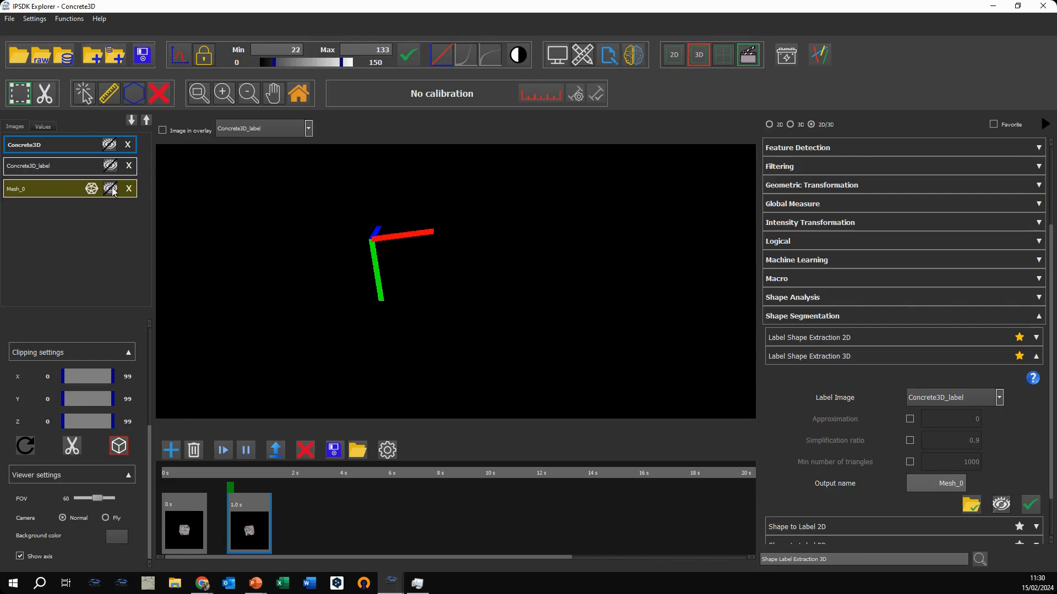
click(110, 191)
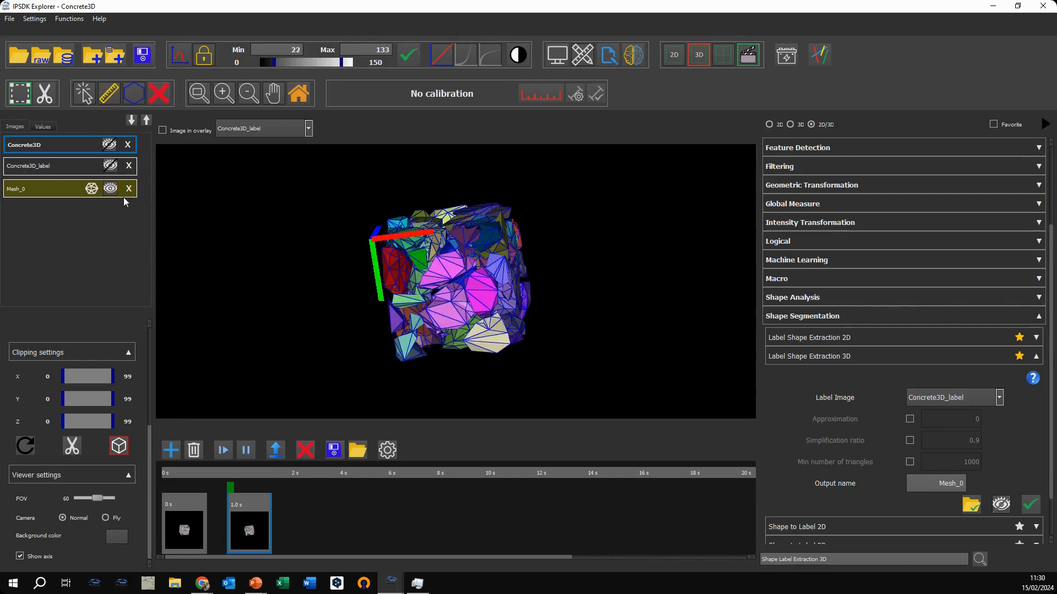
click(175, 452)
drag(286, 524, 267, 524)
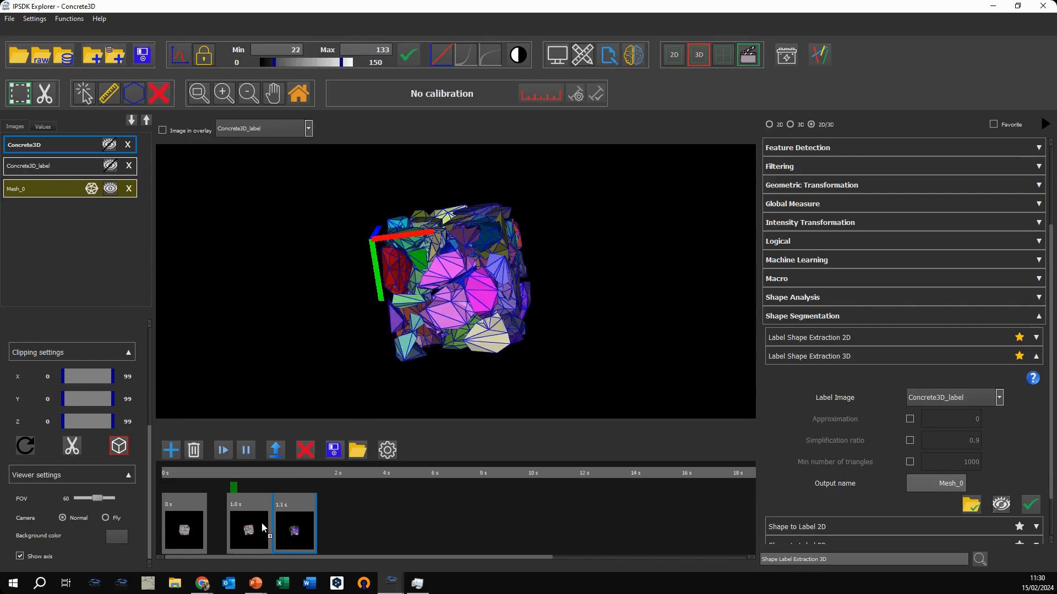
click(216, 451)
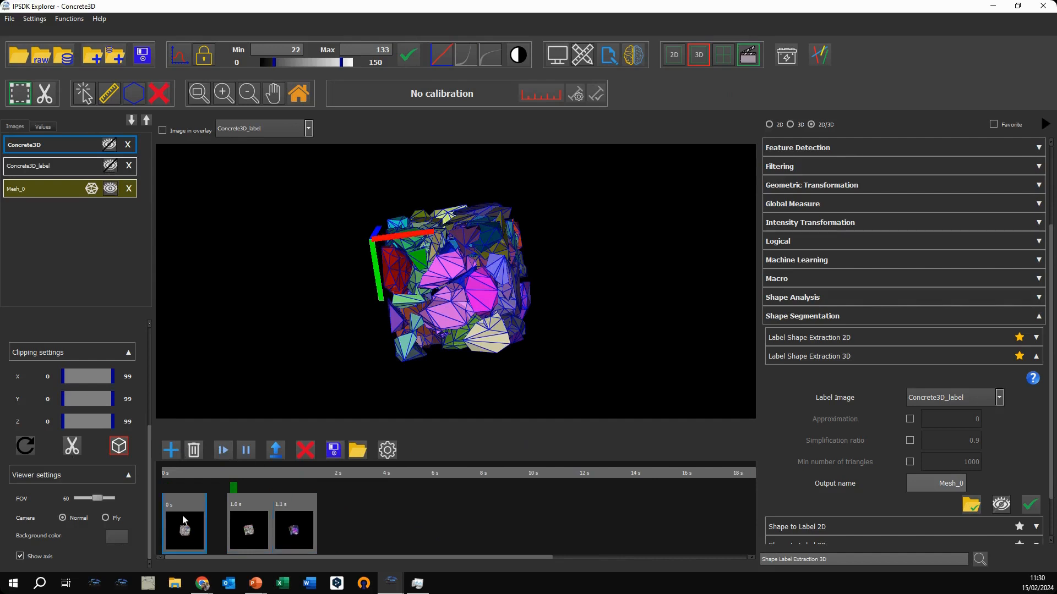
click(224, 450)
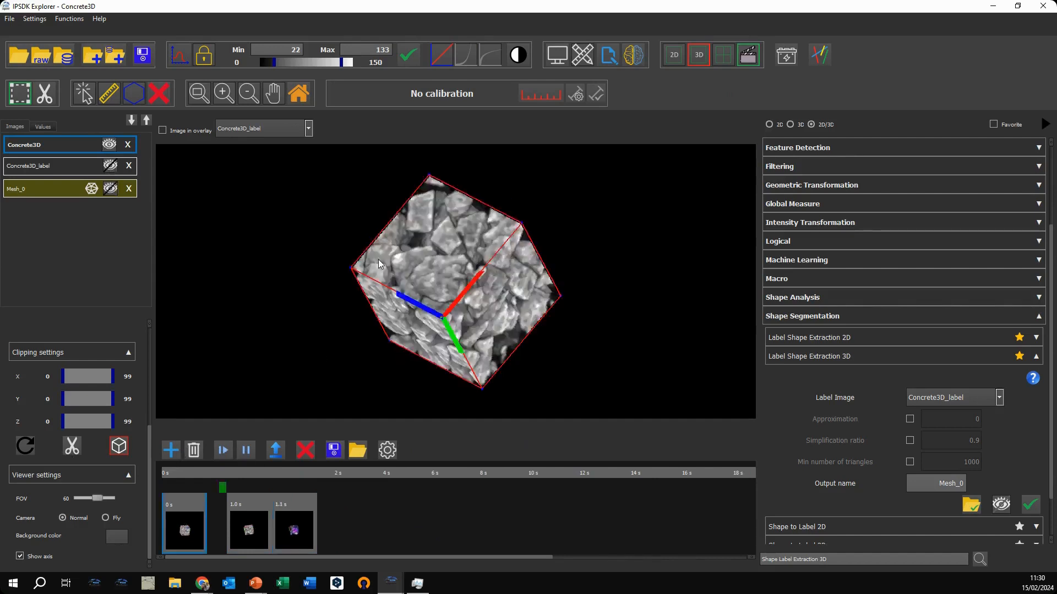
Step: Add a keyframe with the view zoomed far out, place it at 5.1 s, and play the movie
scroll(464, 309, down, 10)
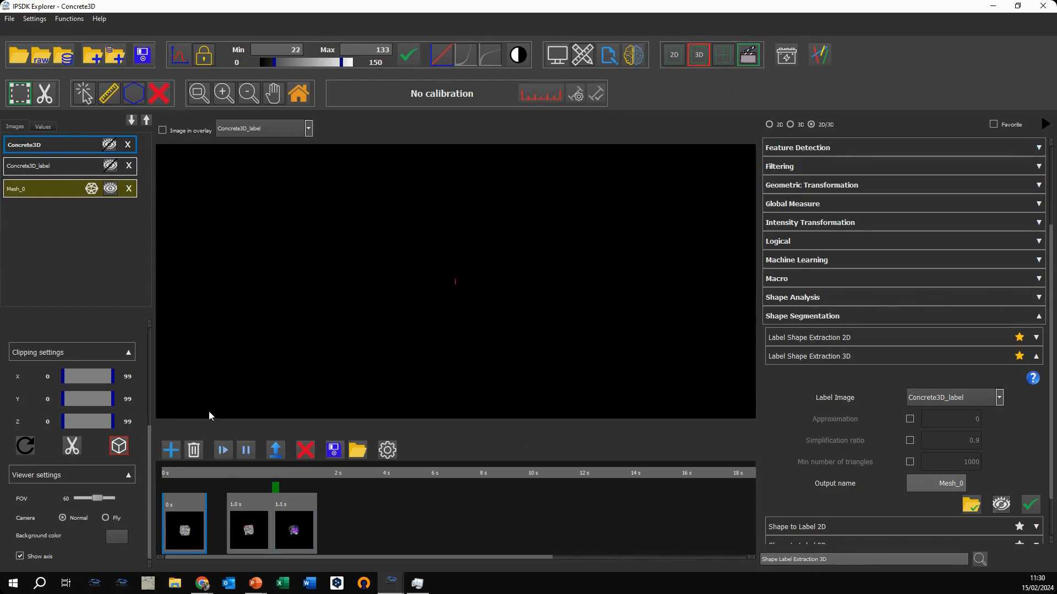
click(171, 450)
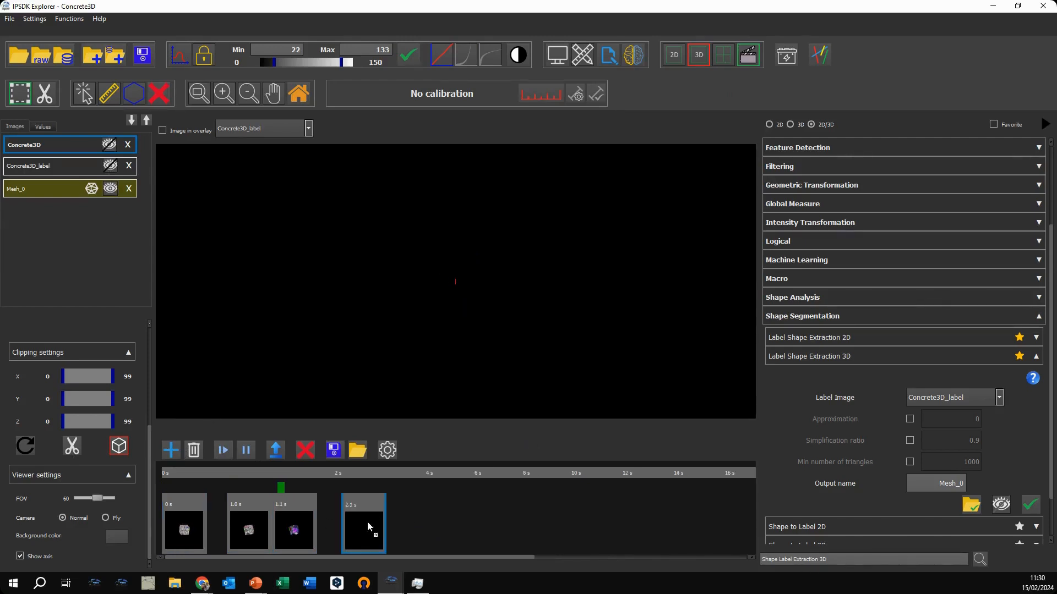
drag(368, 520, 450, 520)
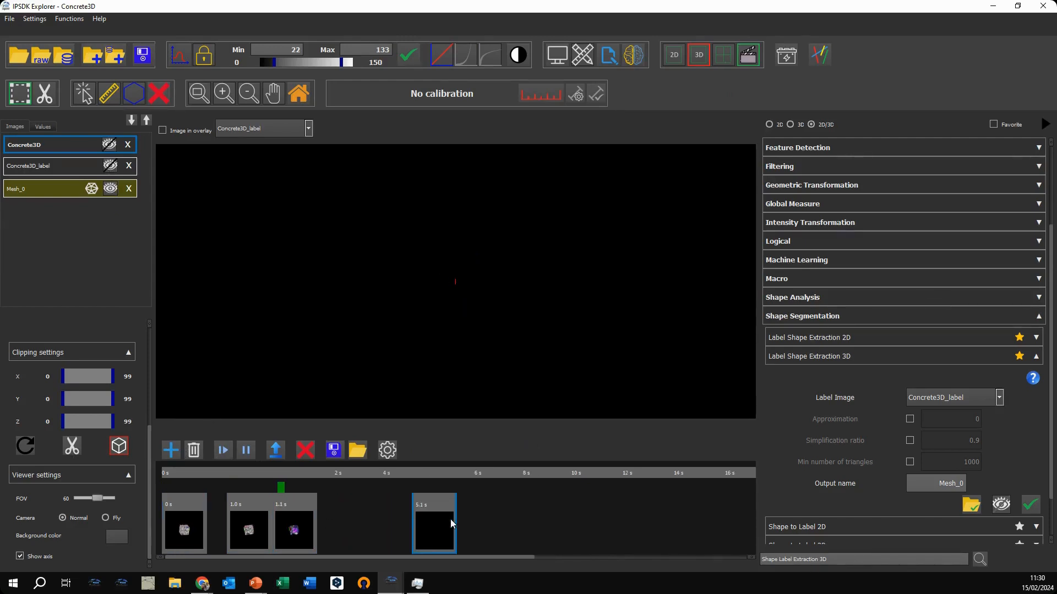
click(225, 454)
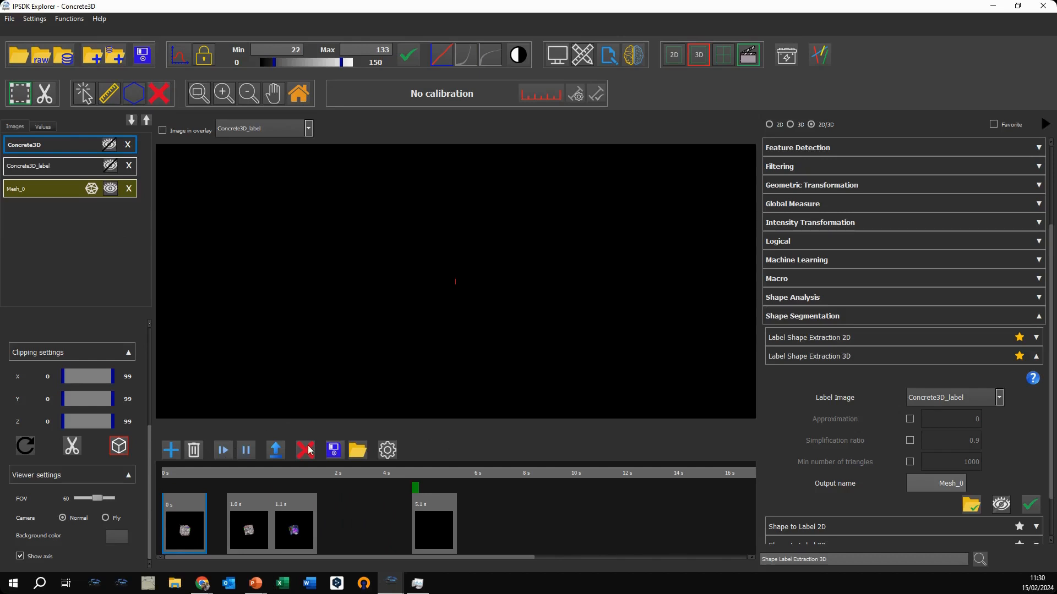
Step: Check the video file formats available for exporting the movie, leaving without saving
click(281, 451)
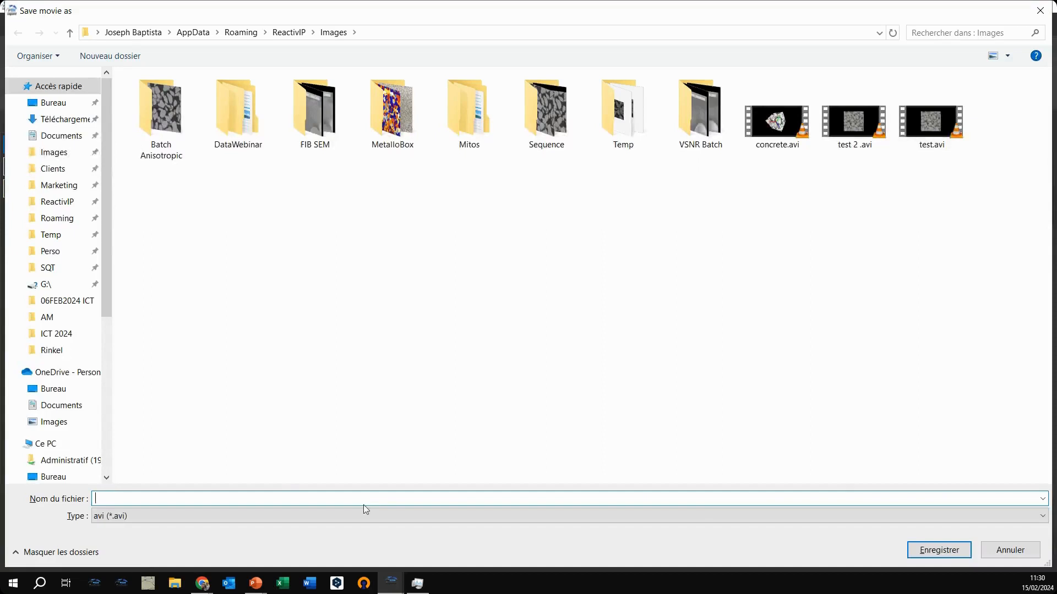
click(388, 515)
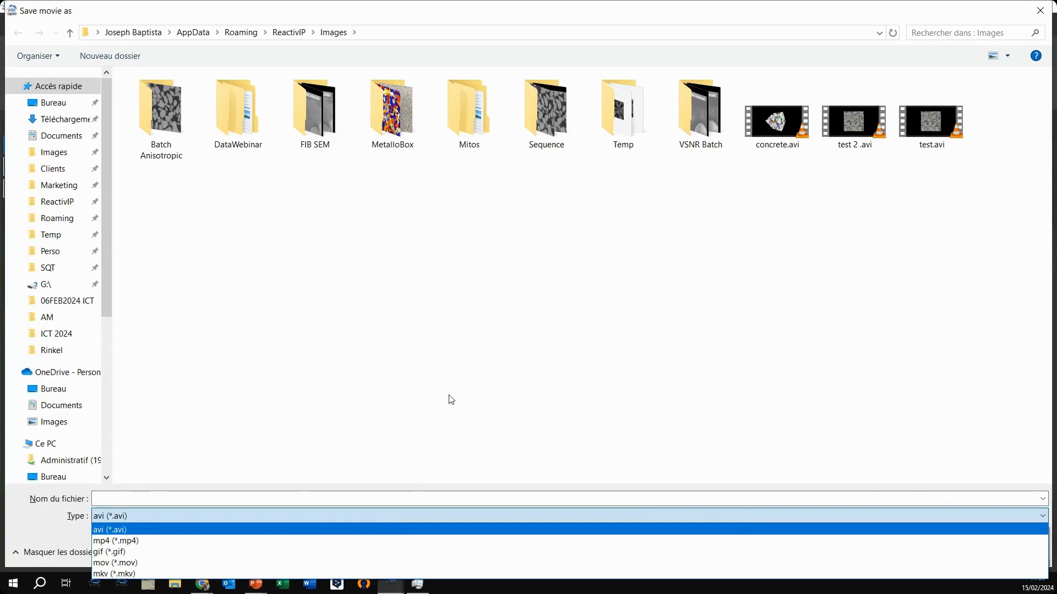
click(1036, 9)
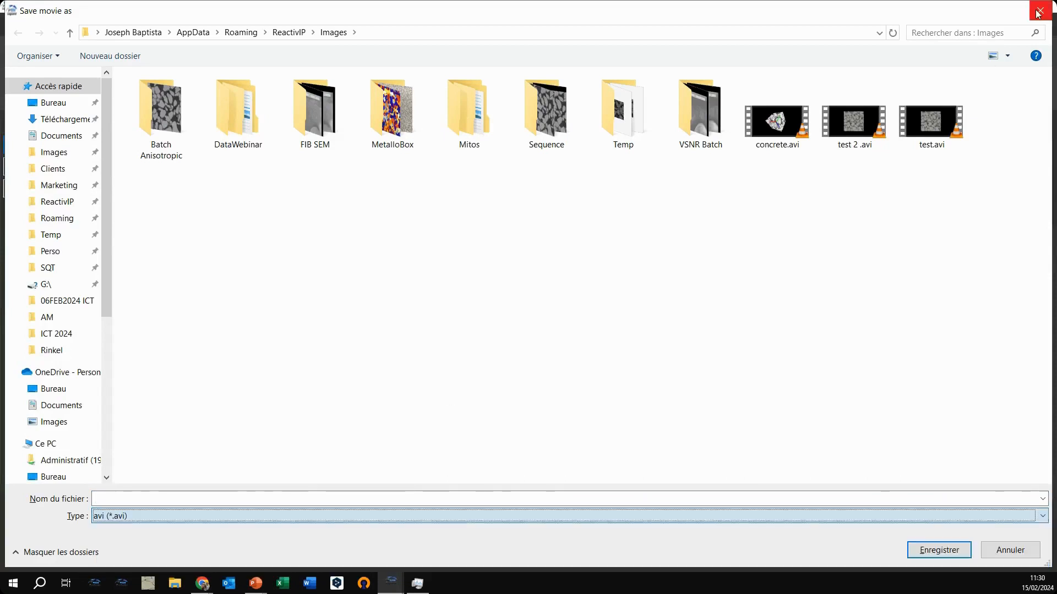
click(1036, 9)
Step: Look at the dialogs for saving and loading a movie scenario, cancelling both
click(335, 450)
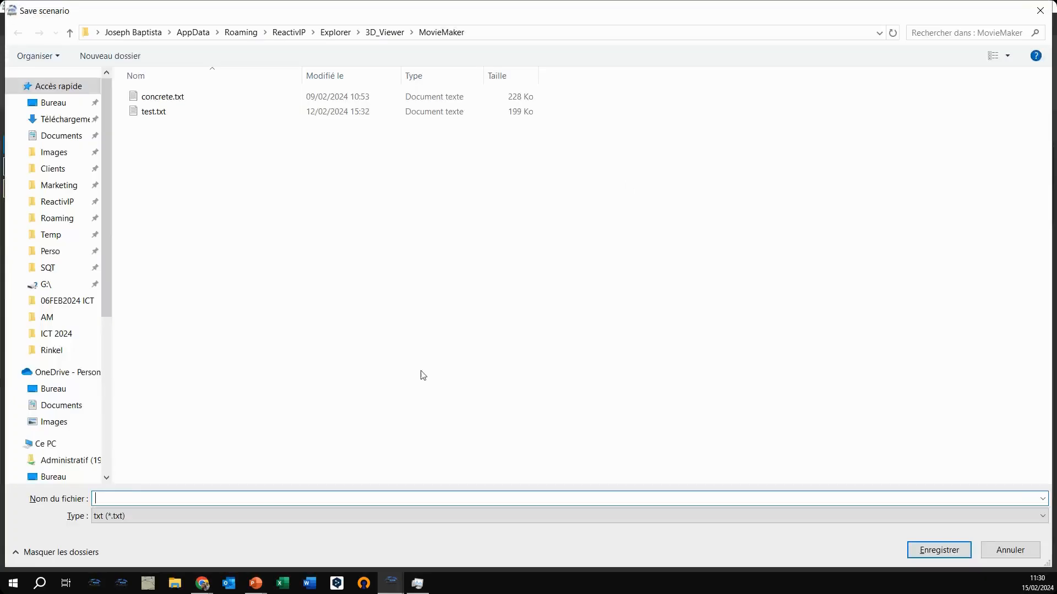
click(1038, 11)
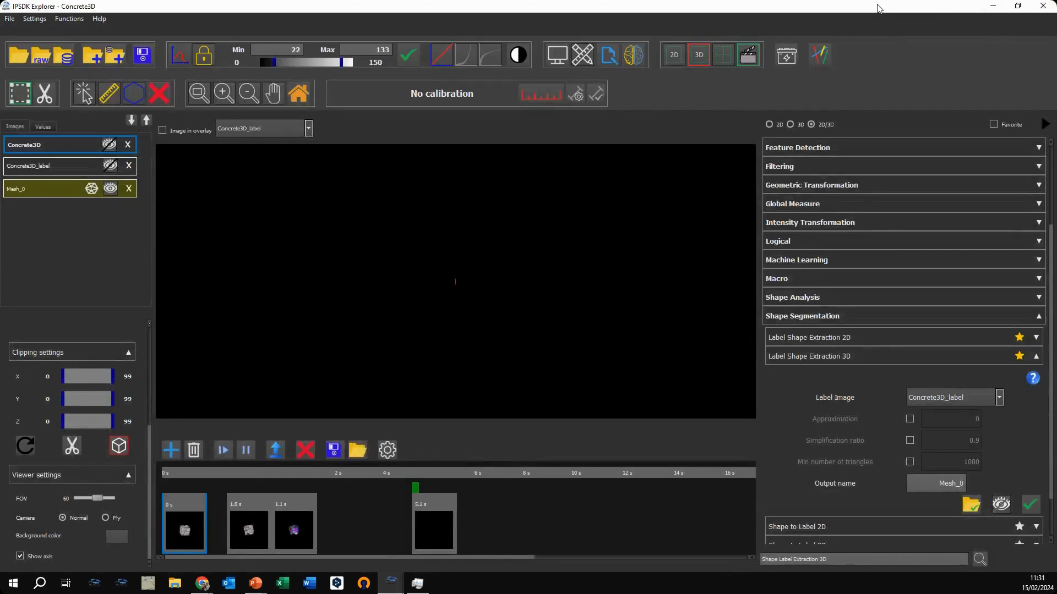
click(357, 450)
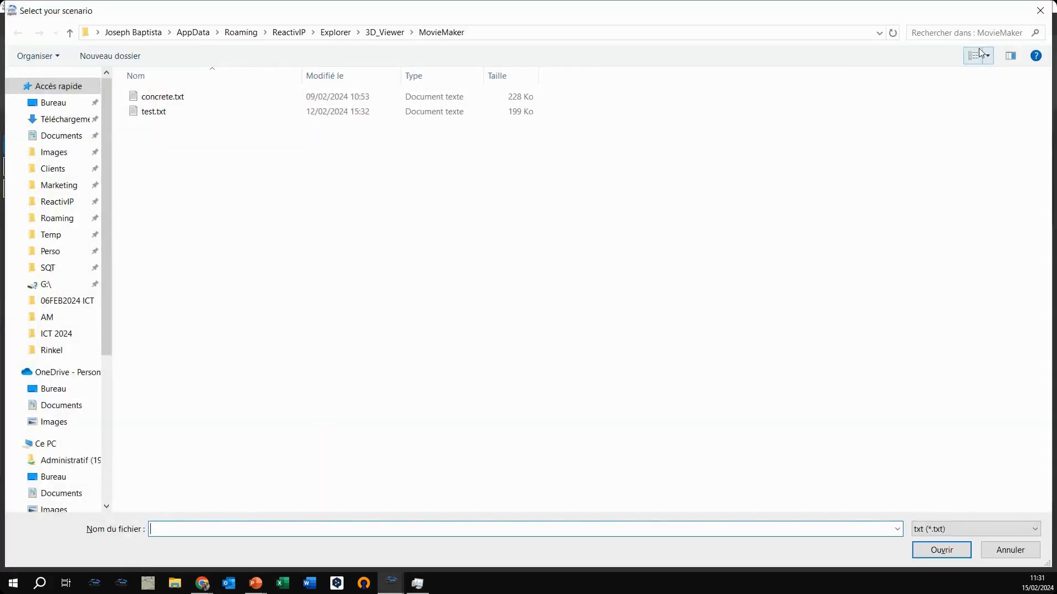
click(1039, 11)
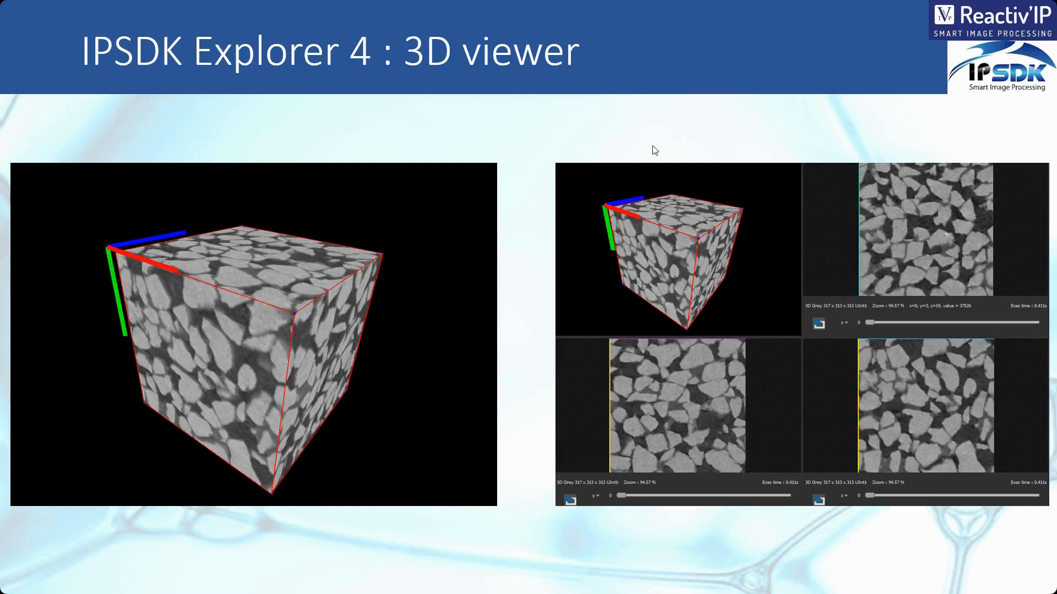
Step: Switch back to IPSDK Explorer, display Concrete3D_label in the 3D viewer and inspect it from another angle
drag(2, 194, 747, 1)
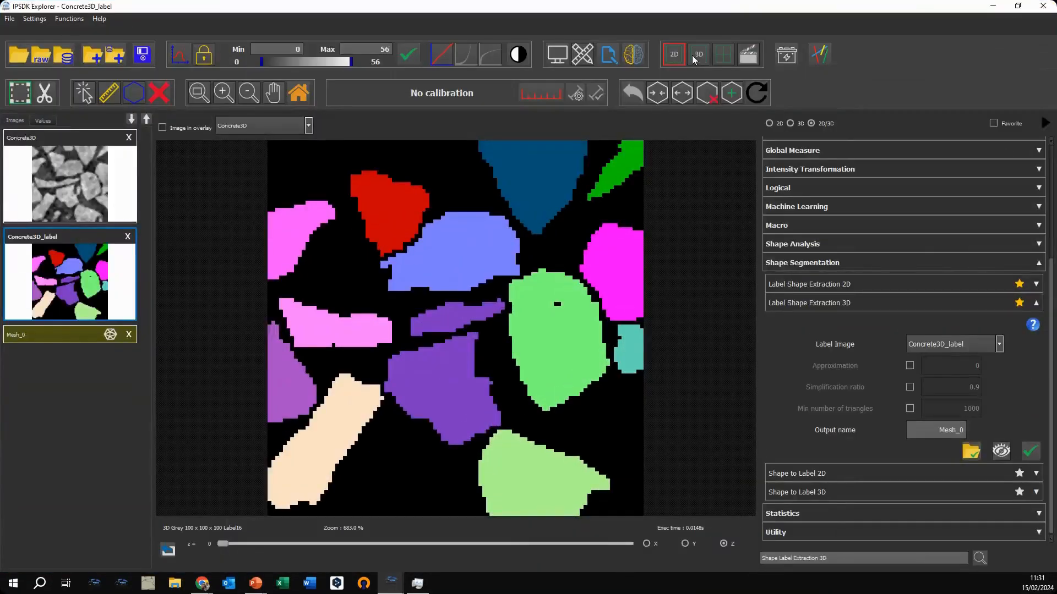
click(693, 54)
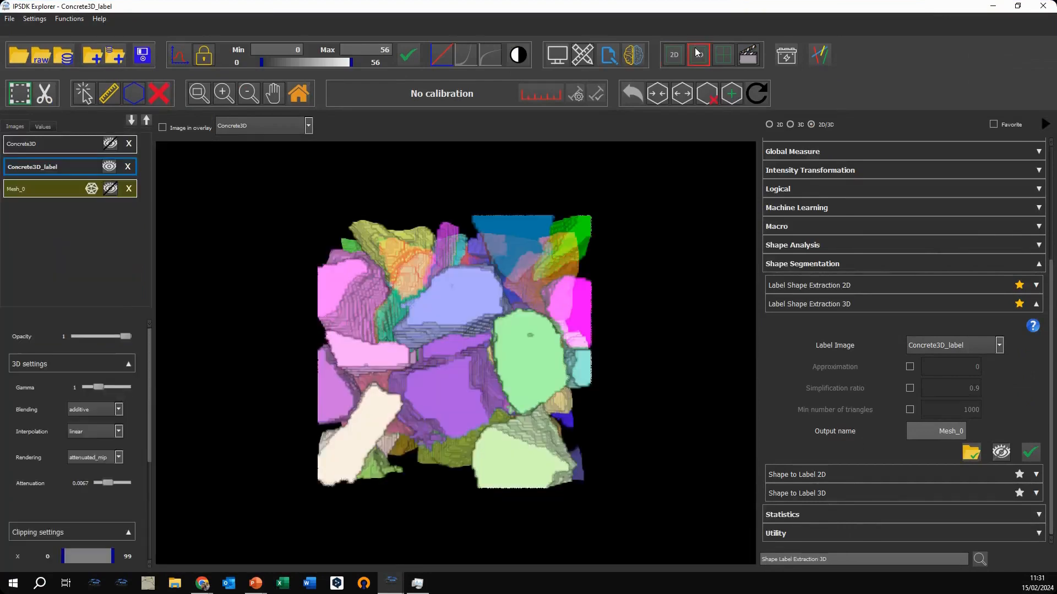
drag(603, 353, 657, 210)
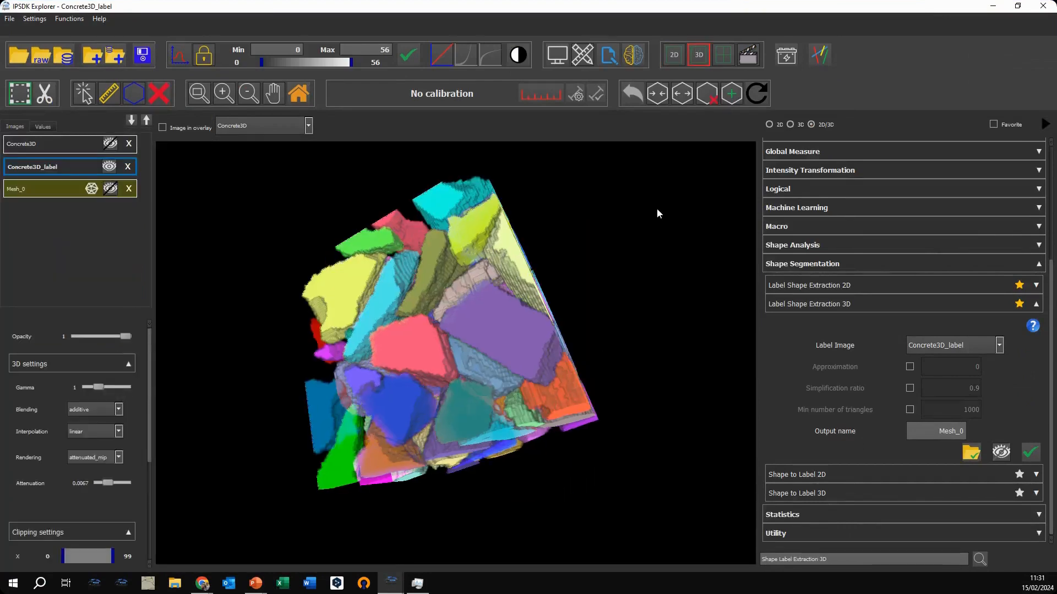
Step: Switch to the combined 3D and slice view, and show Concrete3D instead of Concrete3D_label in the 3D pane
click(719, 64)
drag(251, 259, 397, 302)
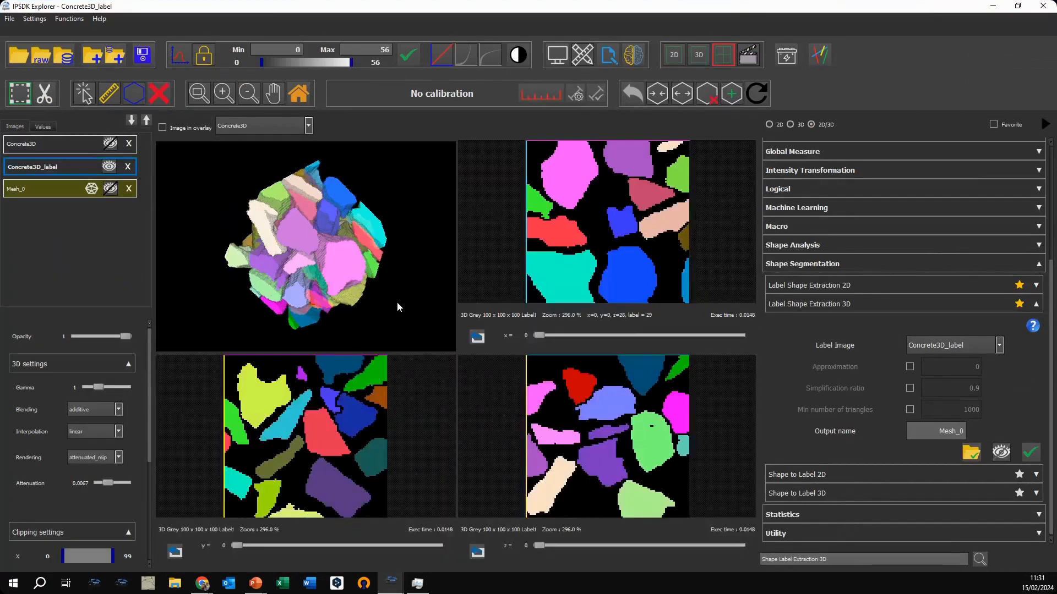
click(108, 166)
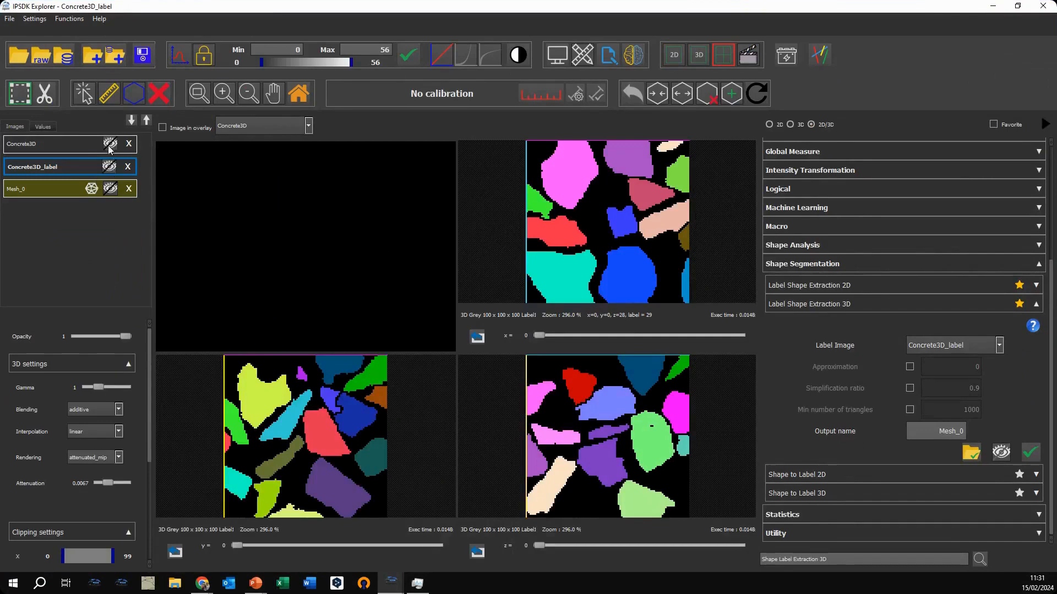
click(109, 145)
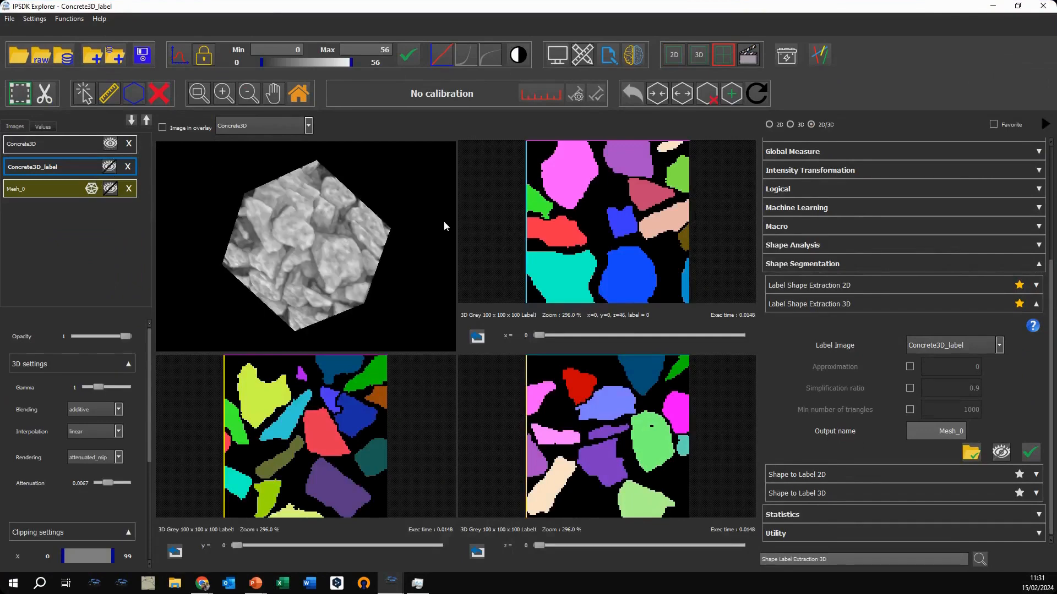
drag(444, 221, 241, 206)
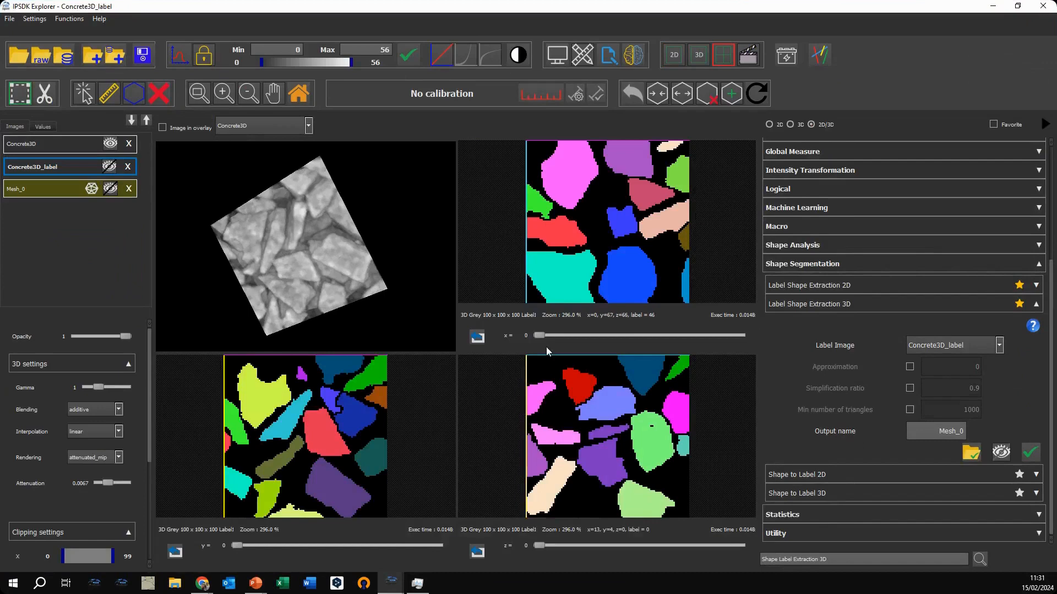
Step: Move the orthogonal slices of Concrete3D_label to x = 40, y = 39 and z = 25
click(621, 335)
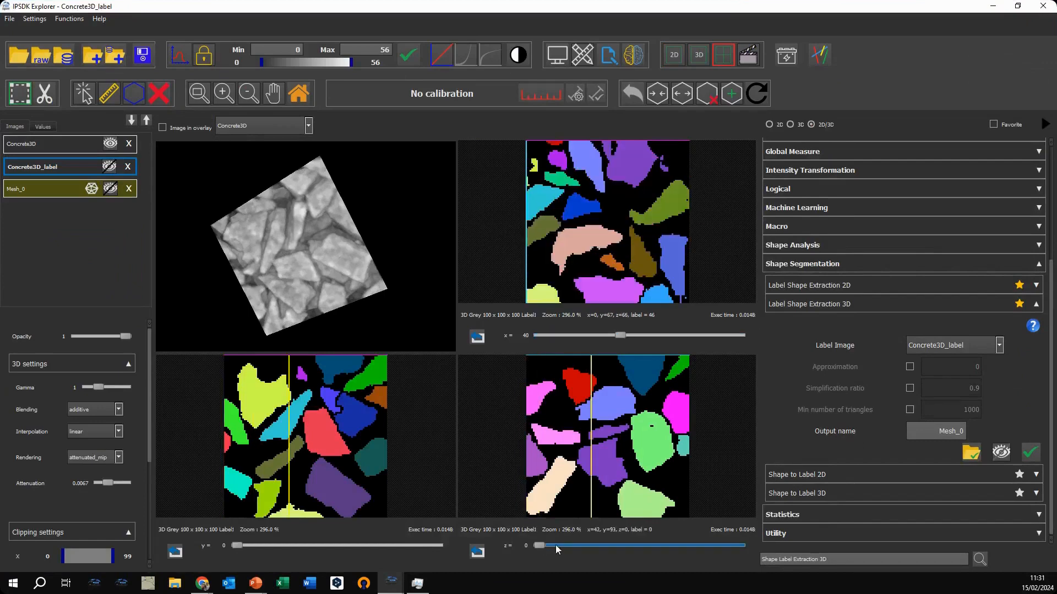
drag(556, 546, 589, 545)
click(238, 546)
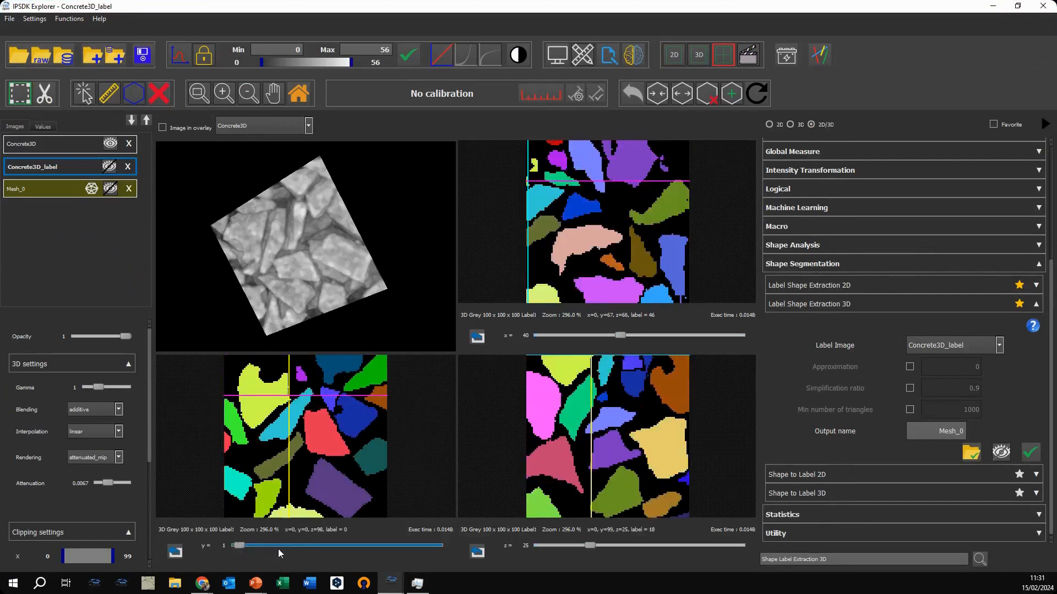
drag(279, 547, 315, 546)
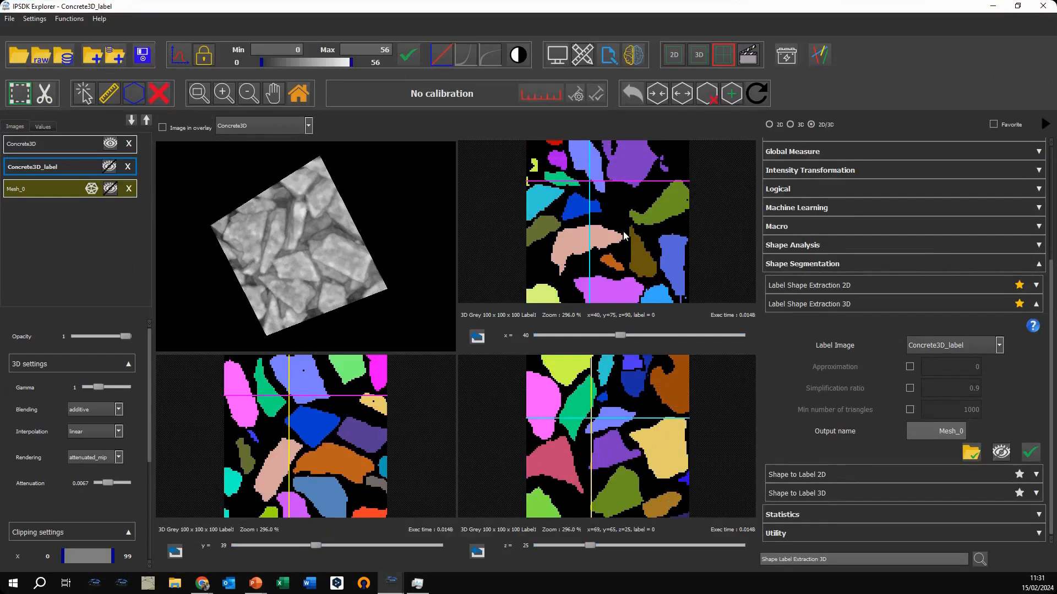
Step: Switch back to the presentation slideshow and go to the Mesh viewer slide
click(993, 7)
click(542, 193)
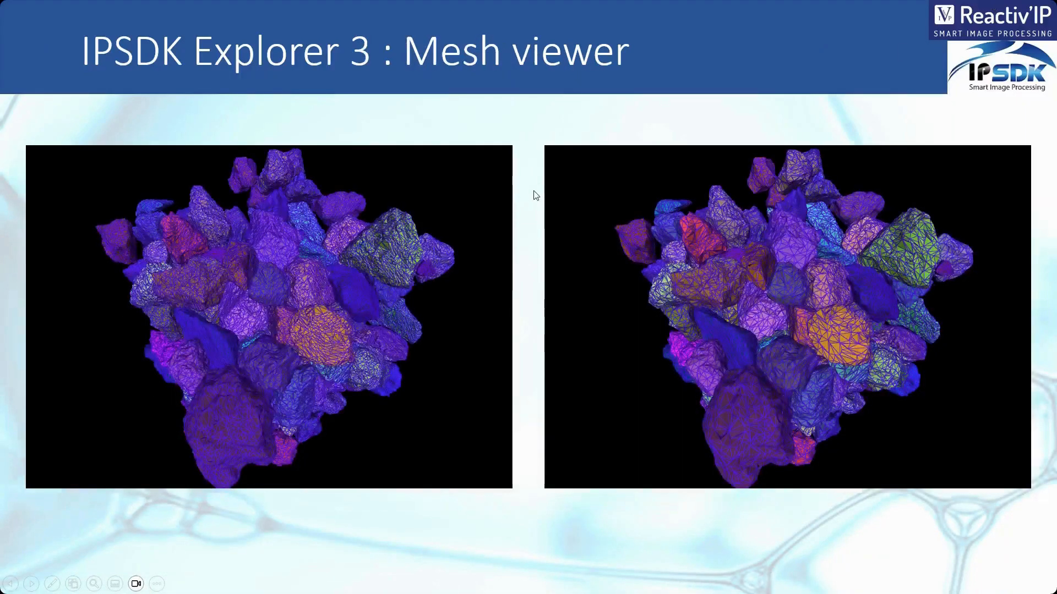